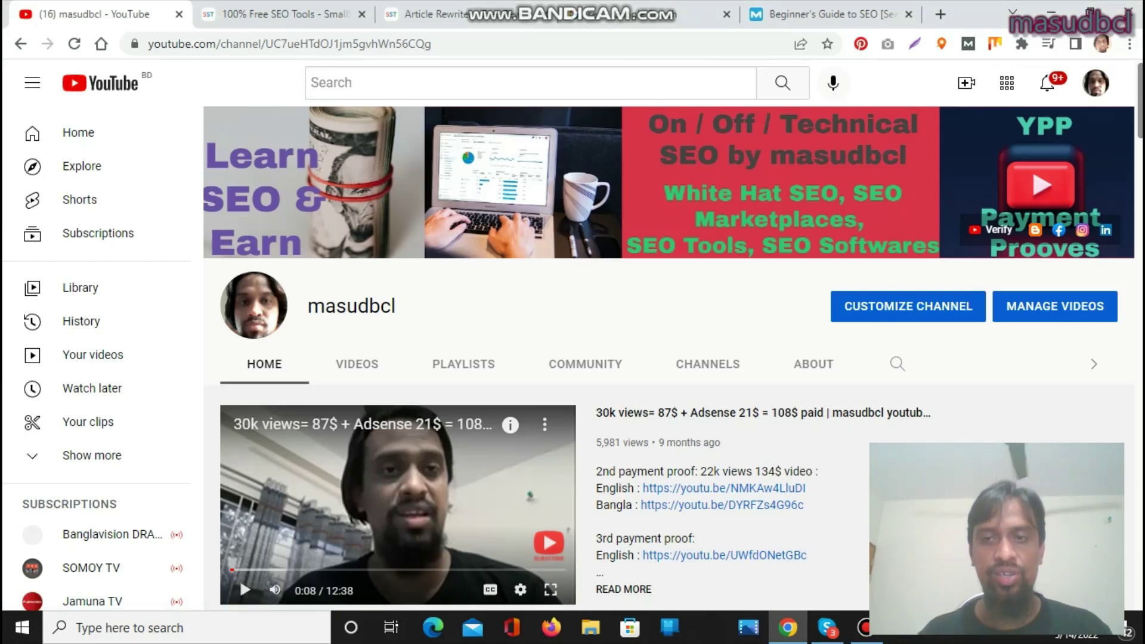
Browse down through the YouTube channel's video shelves, selecting the channel name along the way.
scroll(674, 334, down, 4)
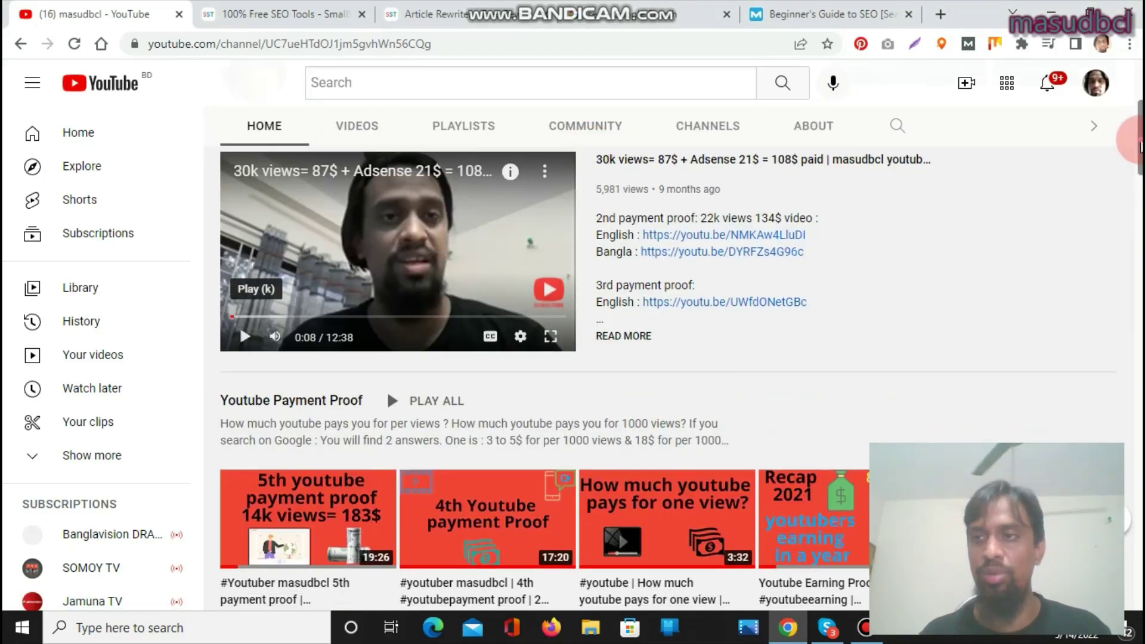
scroll(1130, 143, up, 4)
drag(315, 315, 406, 304)
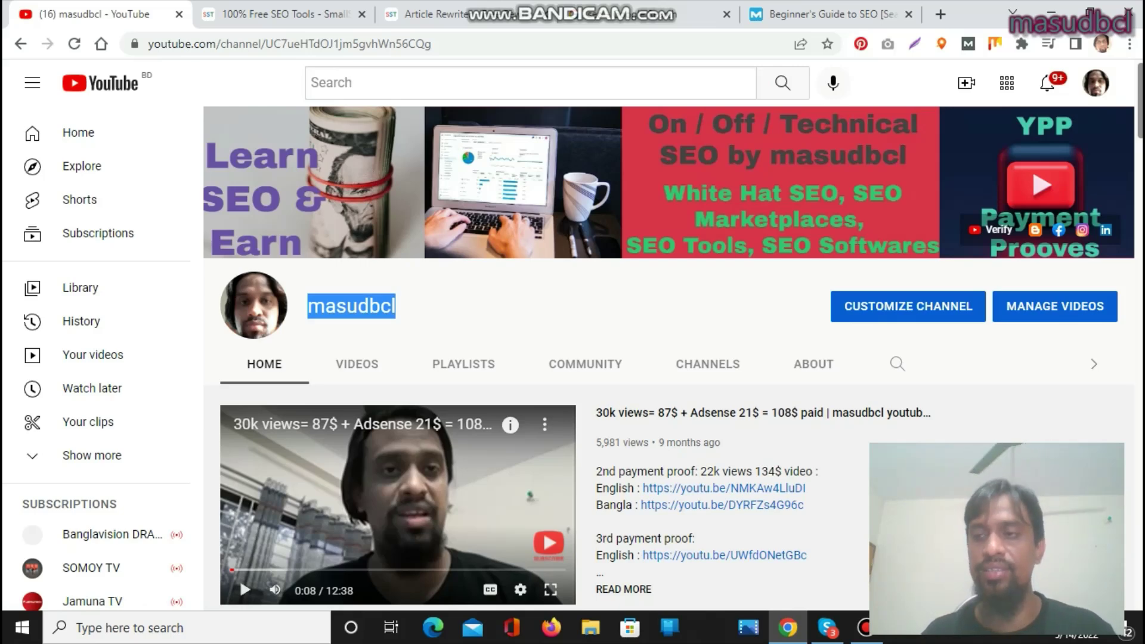
scroll(388, 553, down, 2)
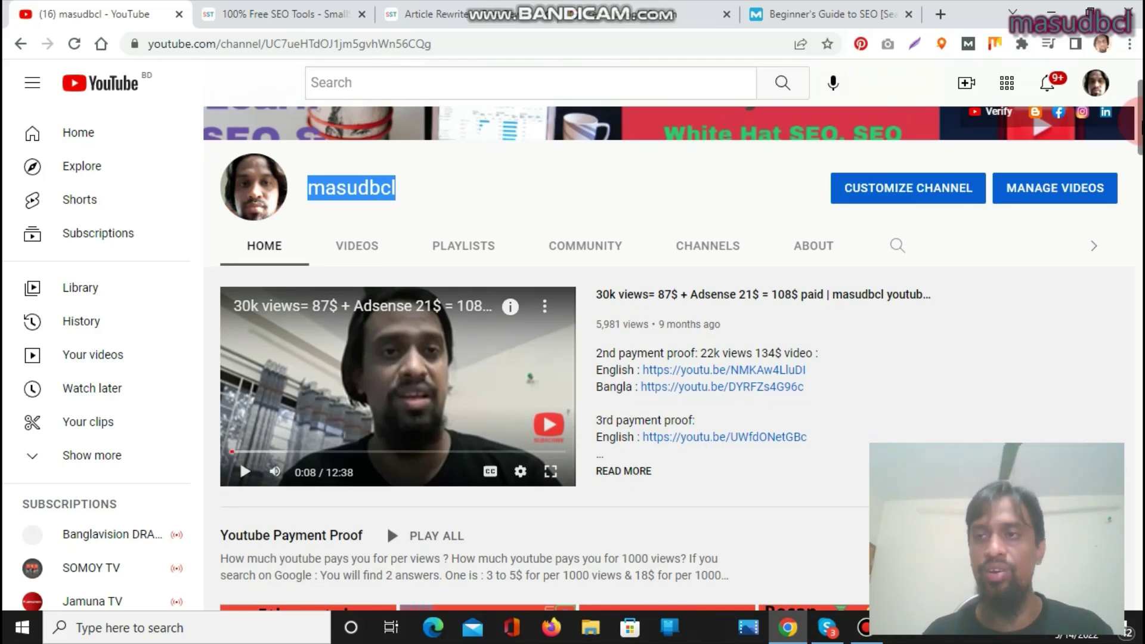
drag(1140, 122, 1140, 165)
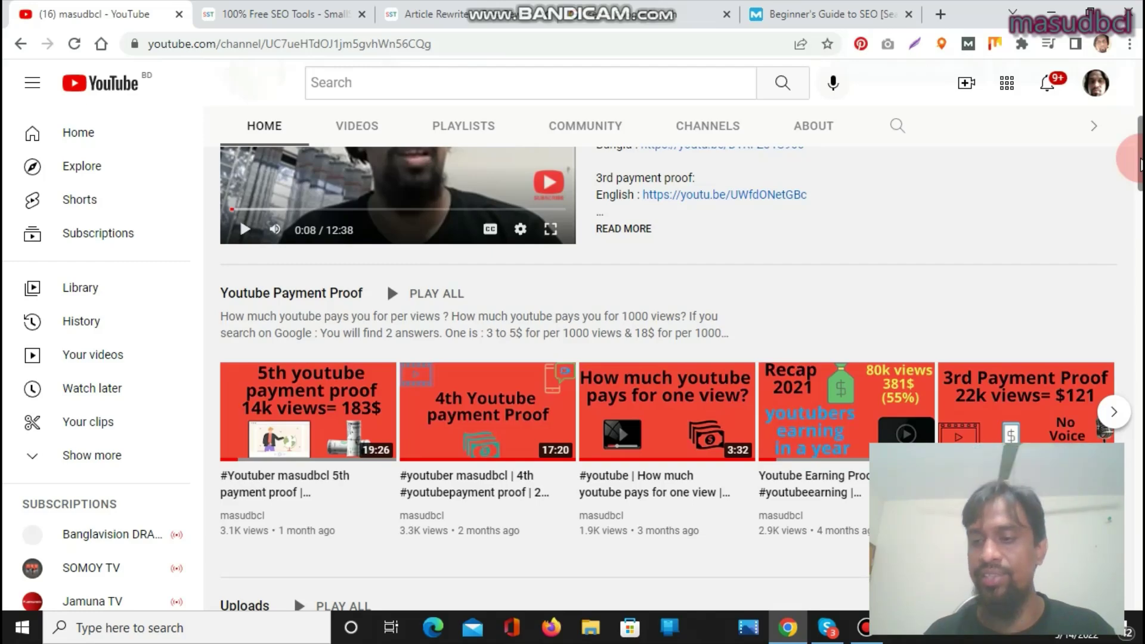
mouse_move(1140, 165)
mouse_down()
mouse_move(1140, 192)
mouse_move(1140, 175)
mouse_up()
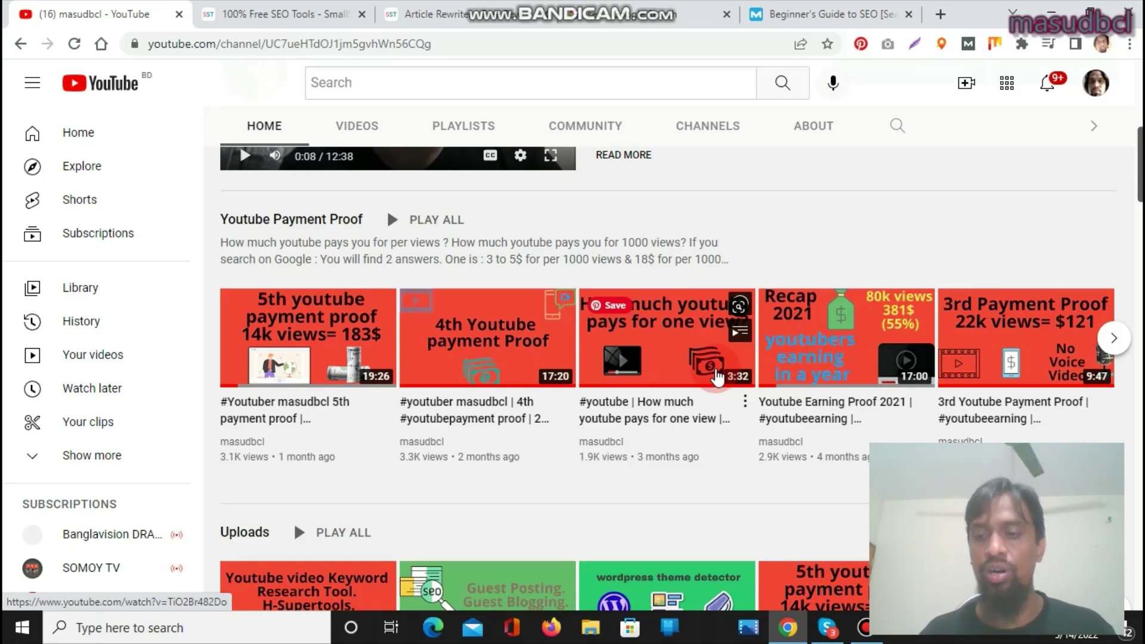
scroll(667, 358, down, 3)
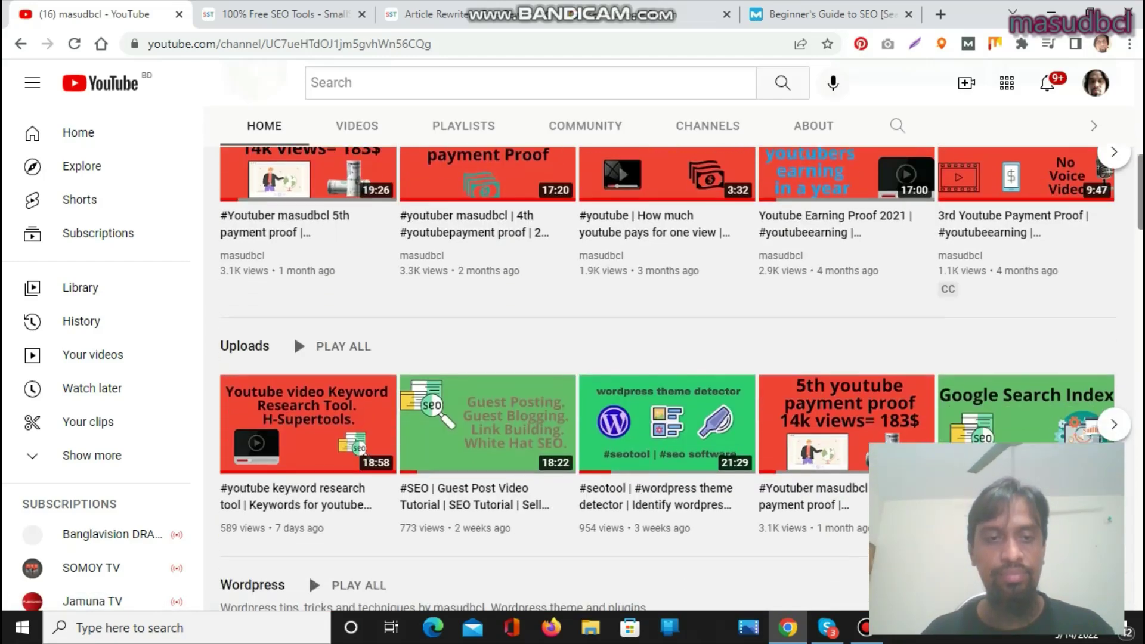
scroll(680, 375, down, 7)
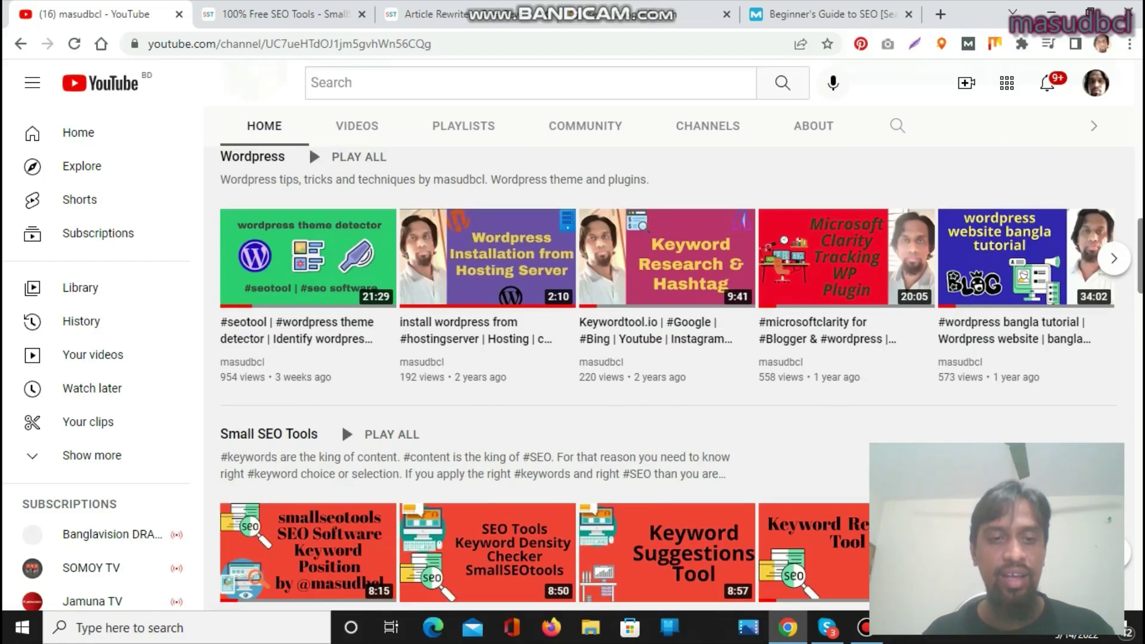
scroll(679, 358, down, 2)
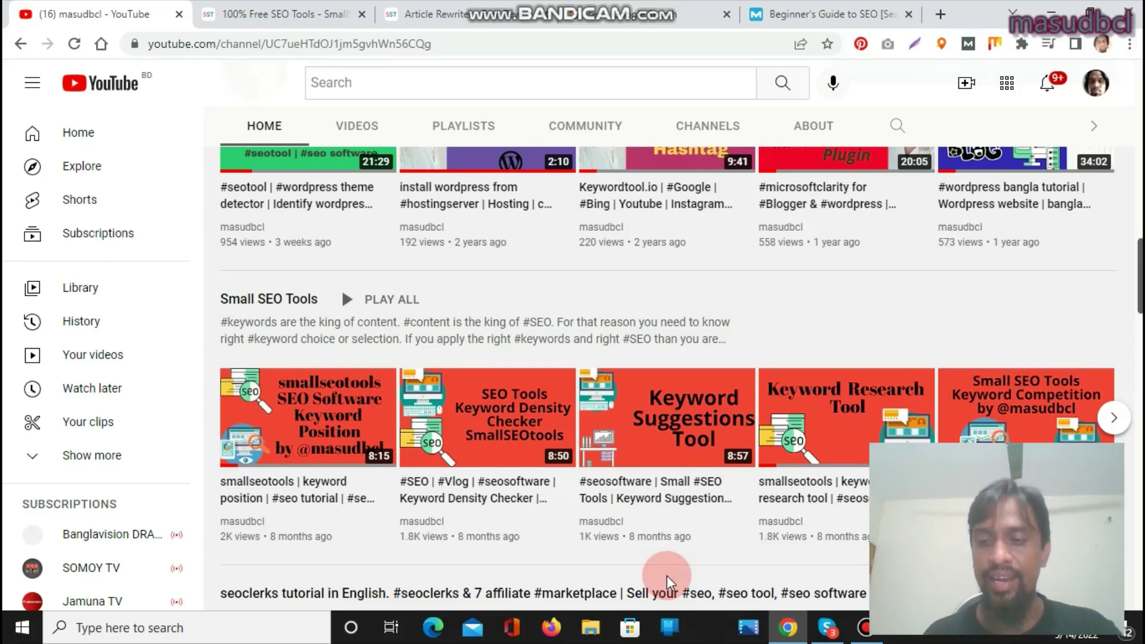
Expand the Small SEO Tools video row, then switch to the SmallSEOTools home page tab.
click(1102, 427)
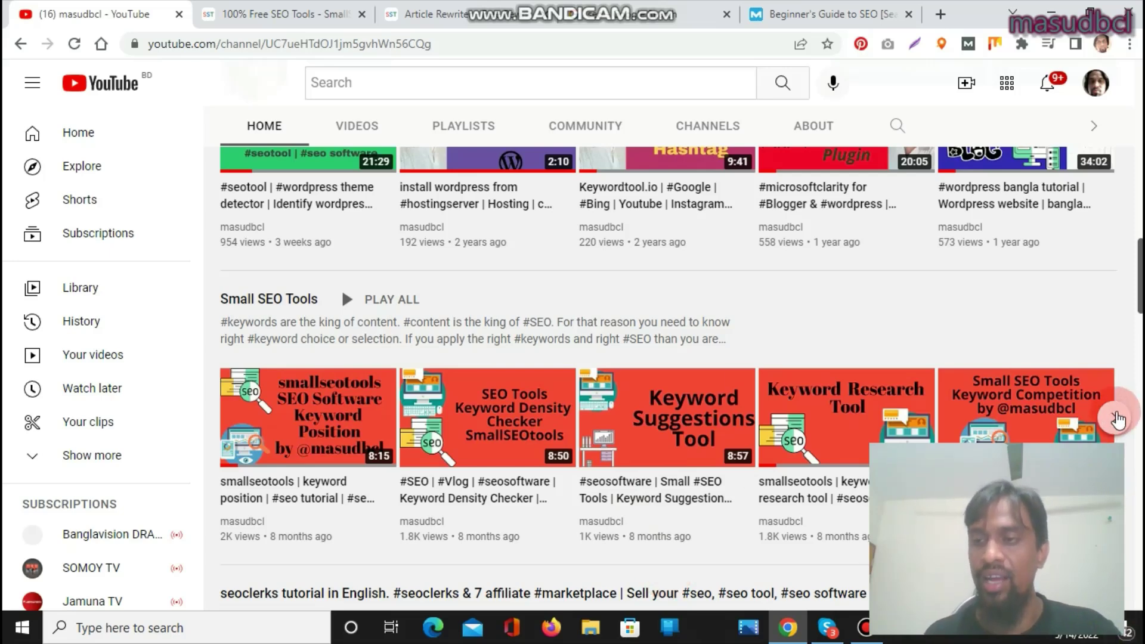
click(1140, 267)
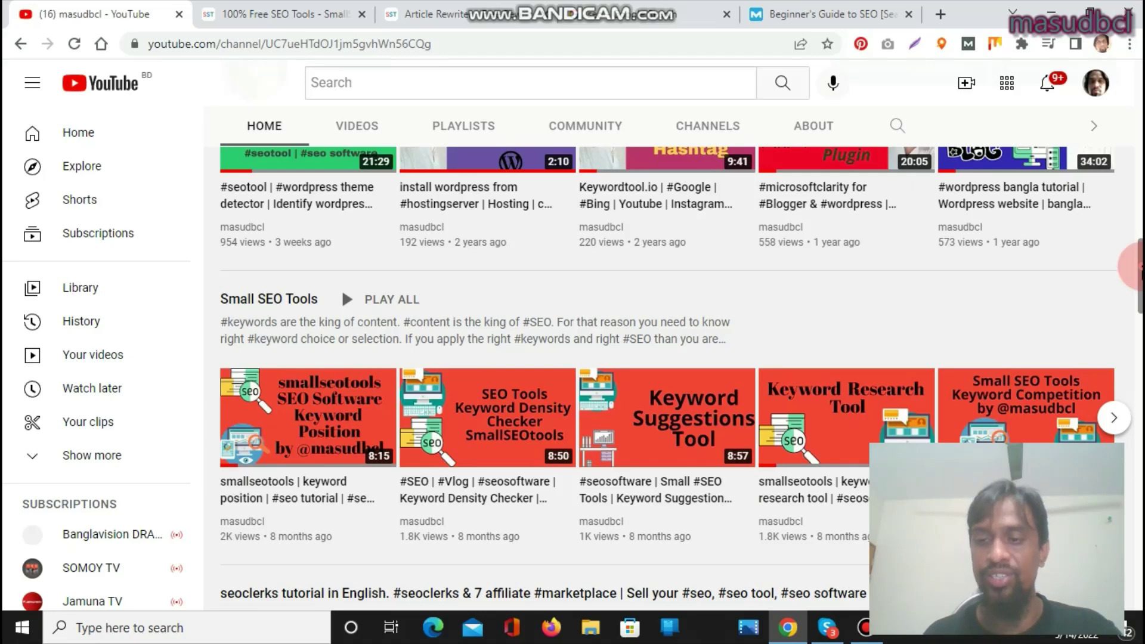
drag(1140, 266, 1140, 312)
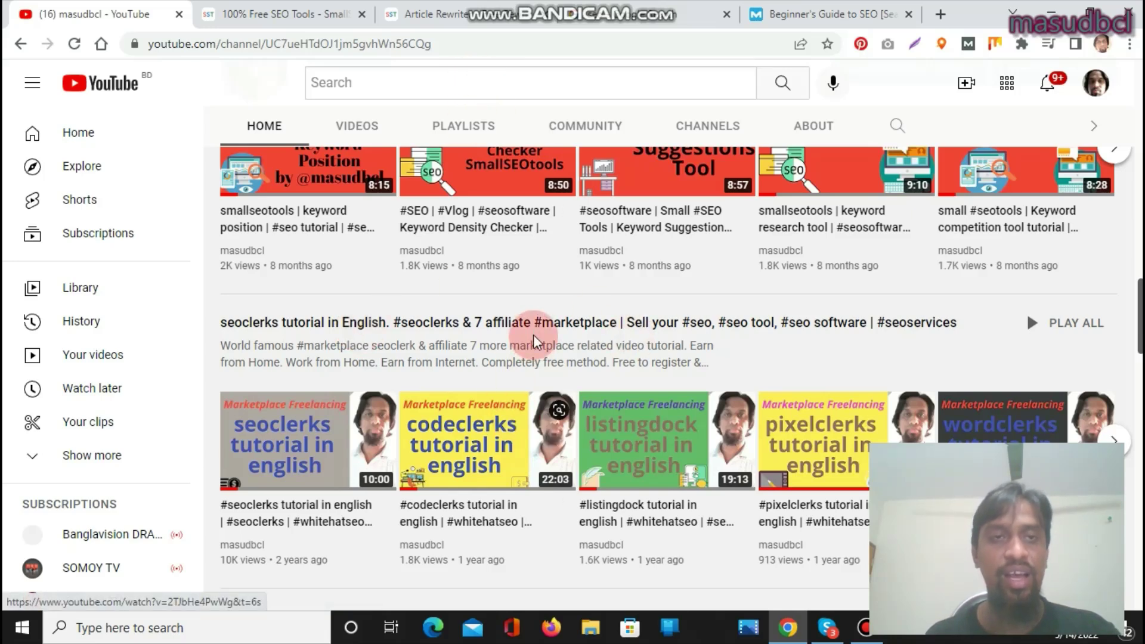
click(287, 12)
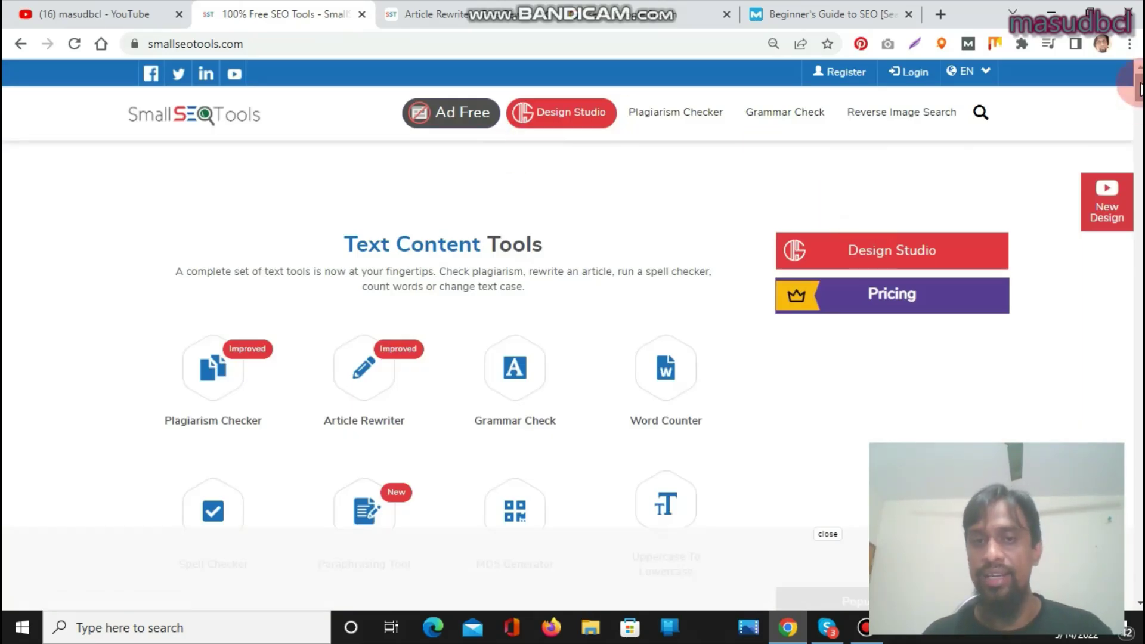
Go from the Text Content Tools list to the already-open Article Rewriter page with the SEO guide text.
drag(1140, 91, 1140, 96)
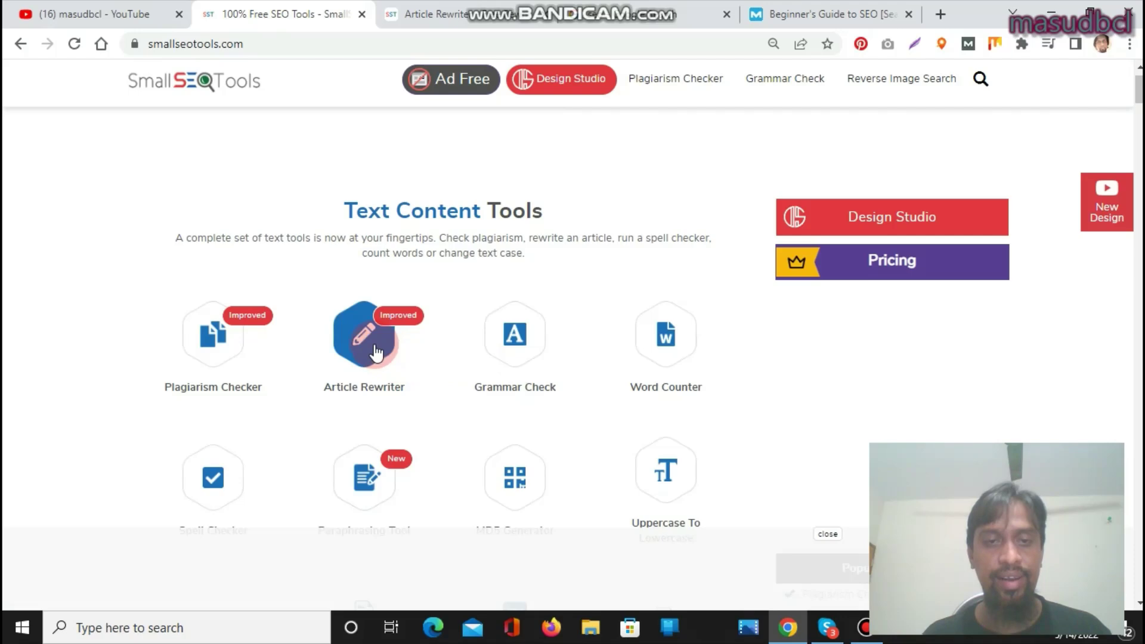
click(424, 355)
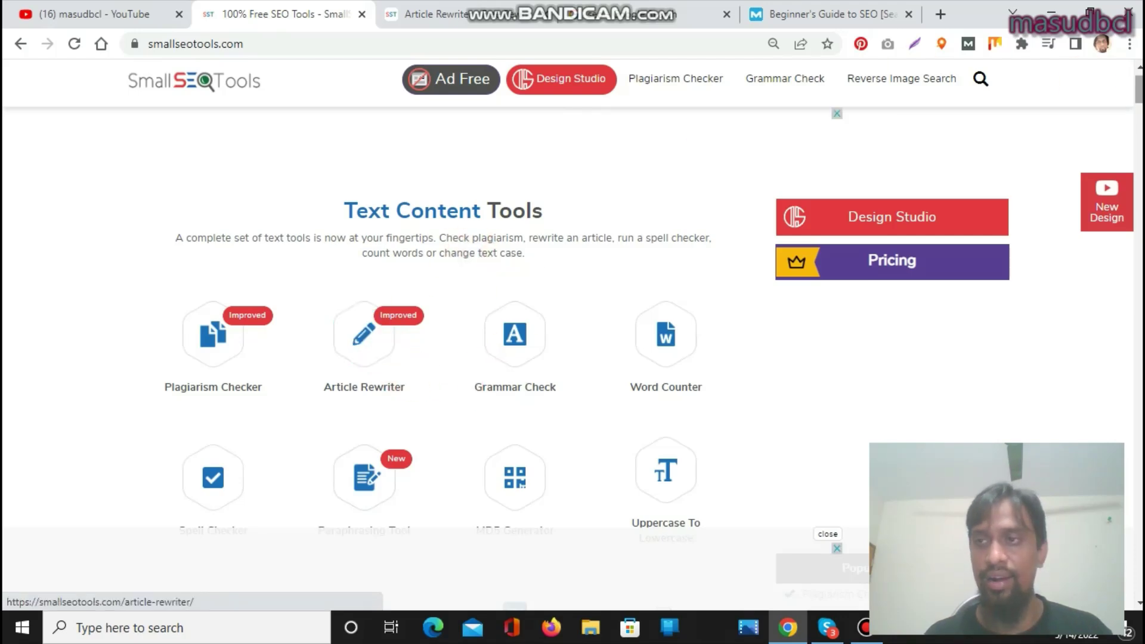
mouse_move(1136, 87)
mouse_down()
mouse_move(1137, 220)
mouse_move(1137, 77)
mouse_up()
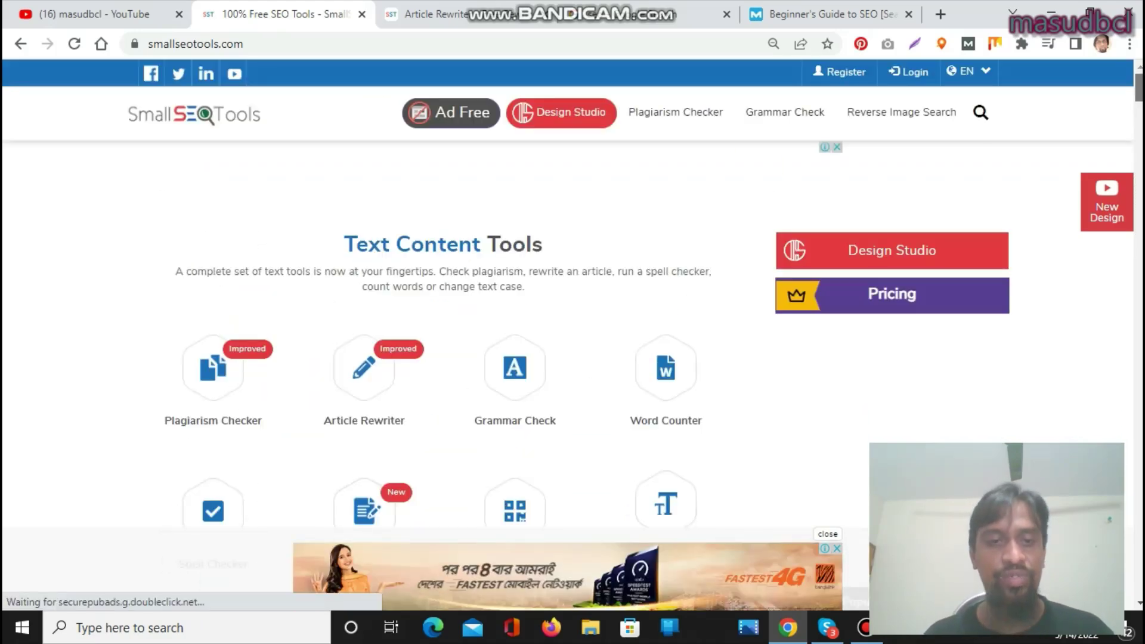
click(414, 368)
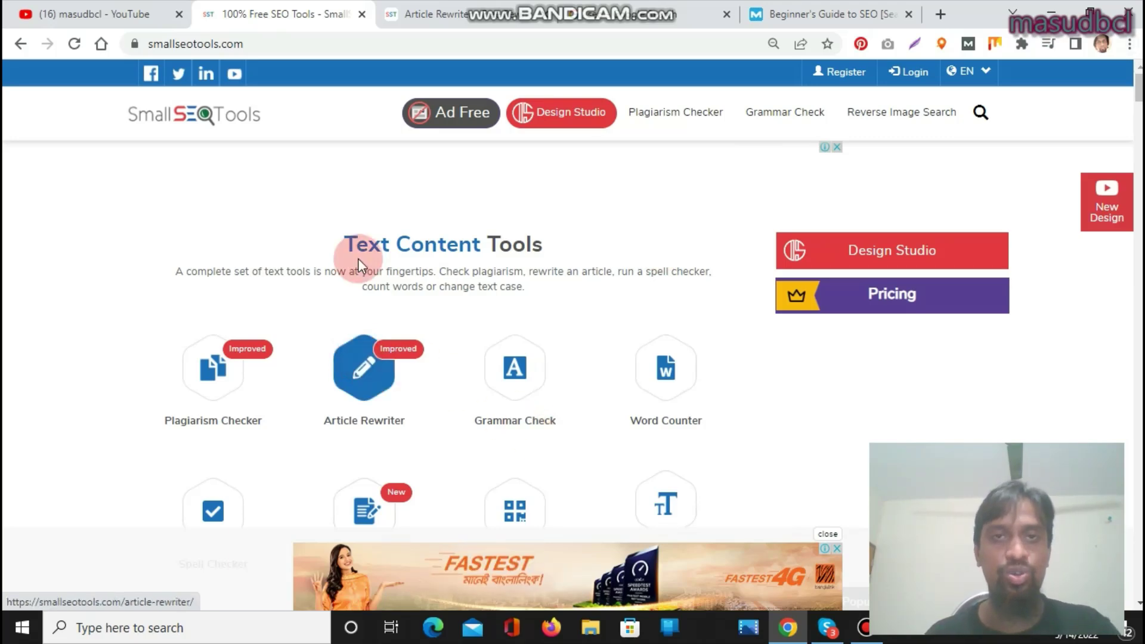
click(443, 9)
click(442, 7)
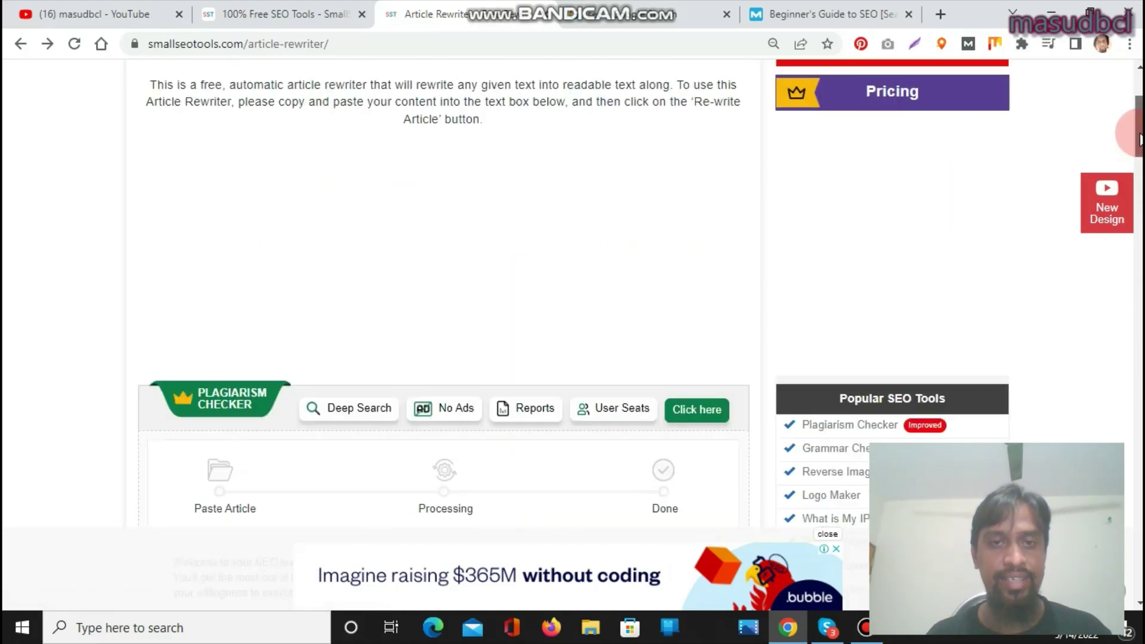
scroll(483, 365, down, 3)
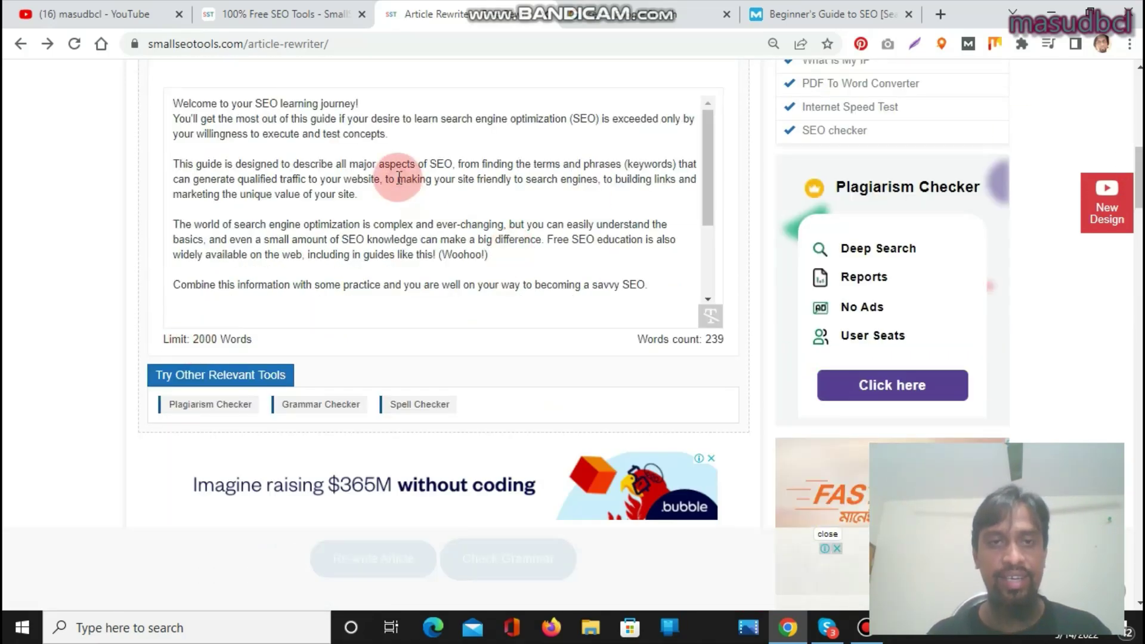
click(823, 15)
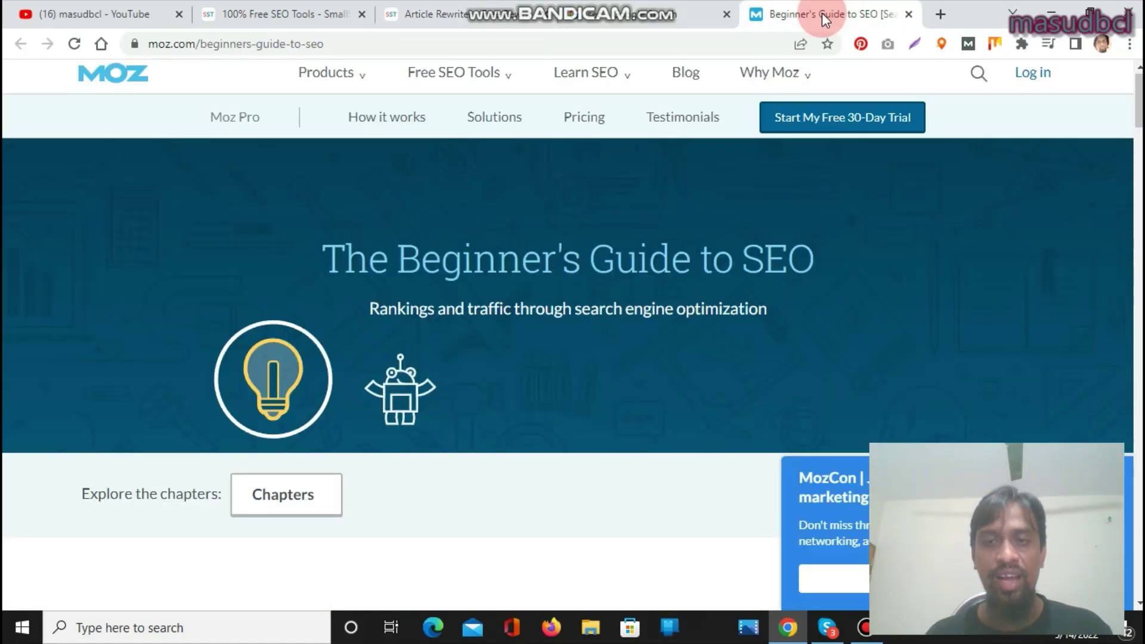
scroll(572, 334, down, 15)
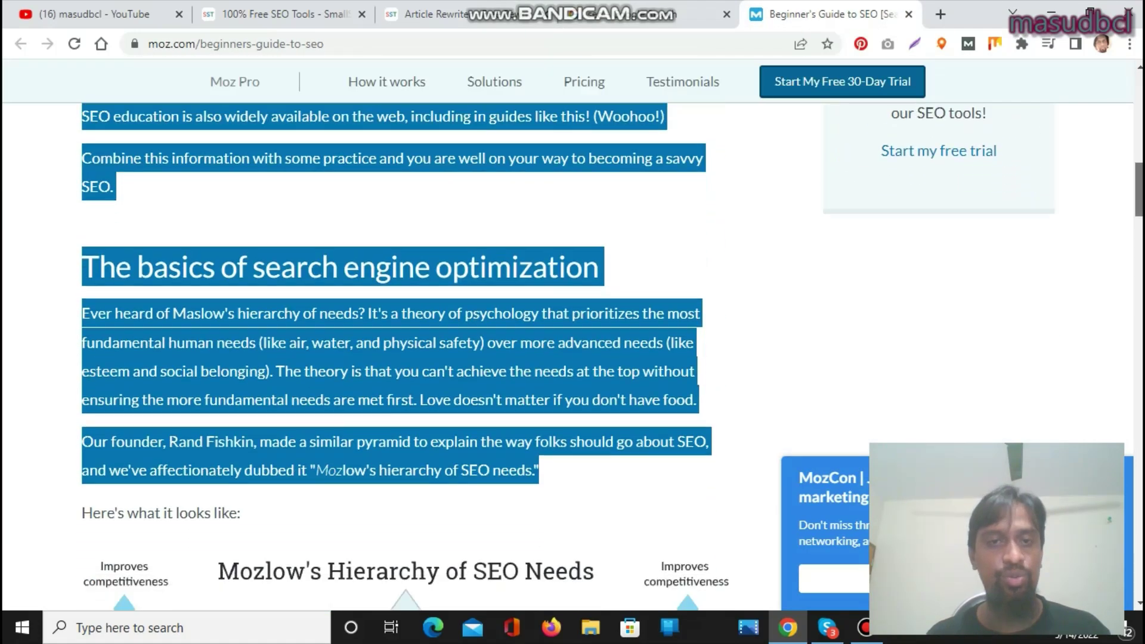
scroll(582, 365, up, 12)
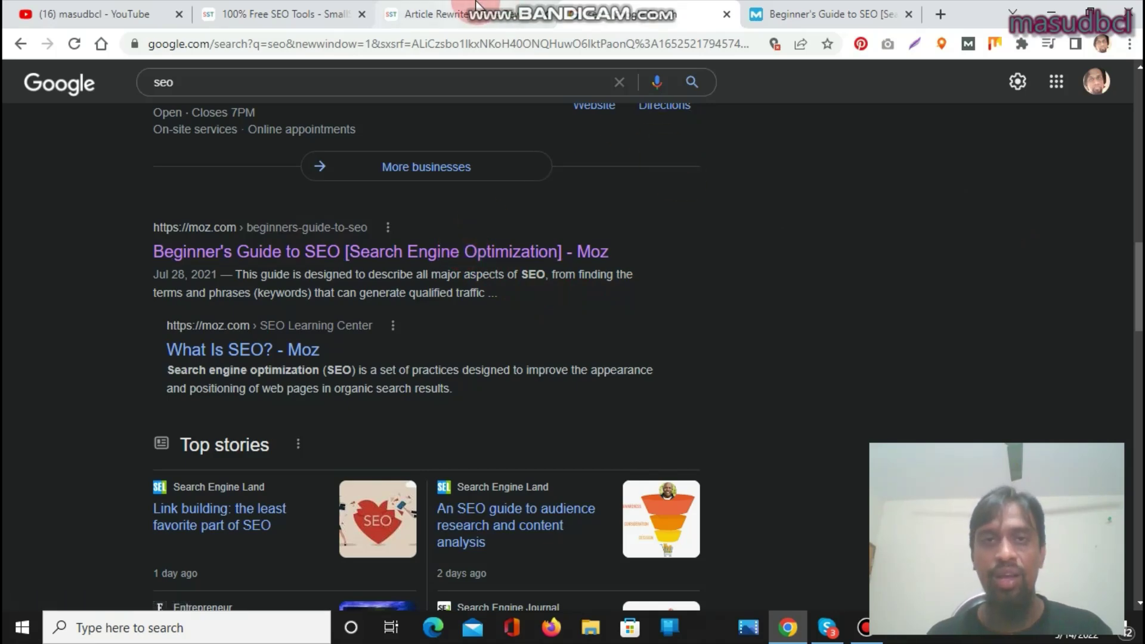
click(448, 23)
click(587, 399)
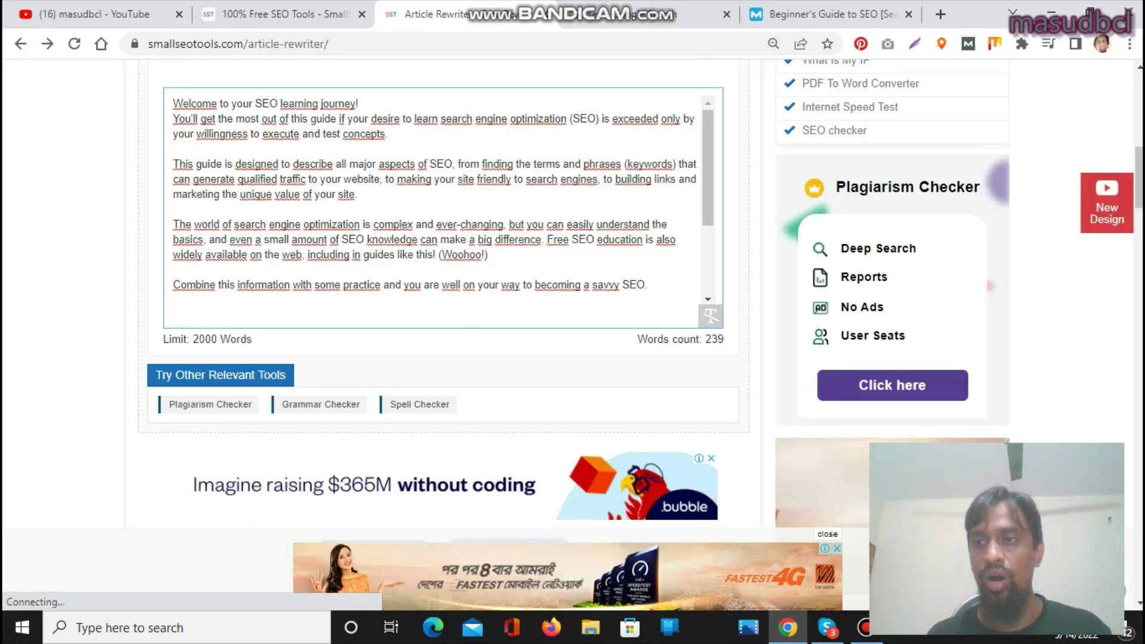
Attempt to rewrite the SEO guide text and dismiss the resulting reCAPTCHA connection error.
scroll(448, 292, up, 3)
scroll(575, 317, down, 1)
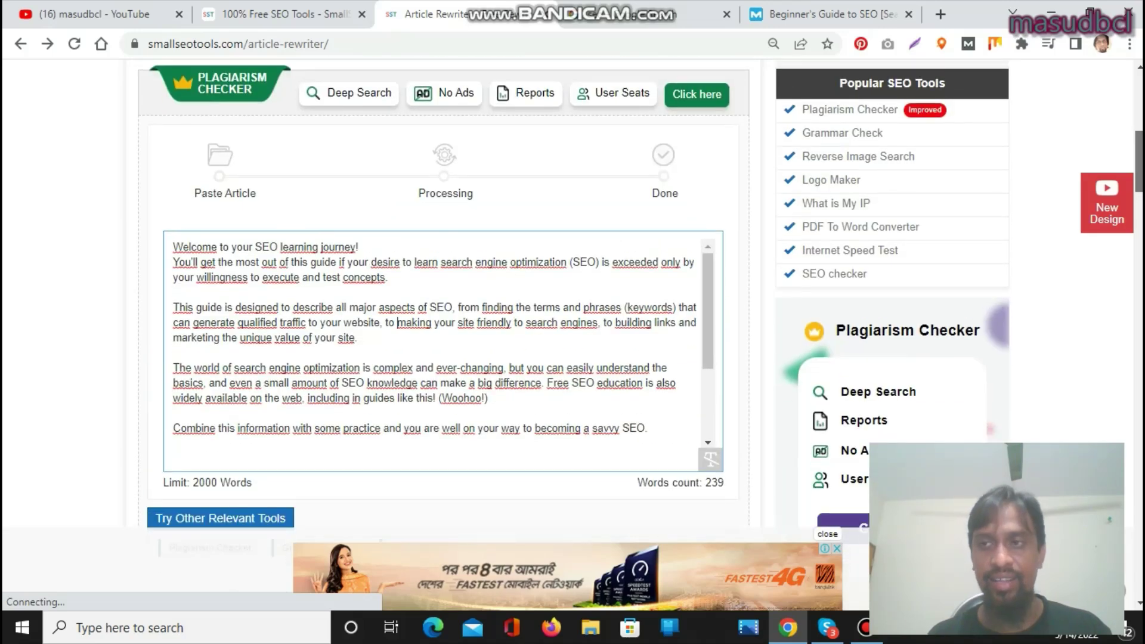
drag(1138, 162, 1140, 186)
scroll(1136, 337, down, 15)
click(653, 521)
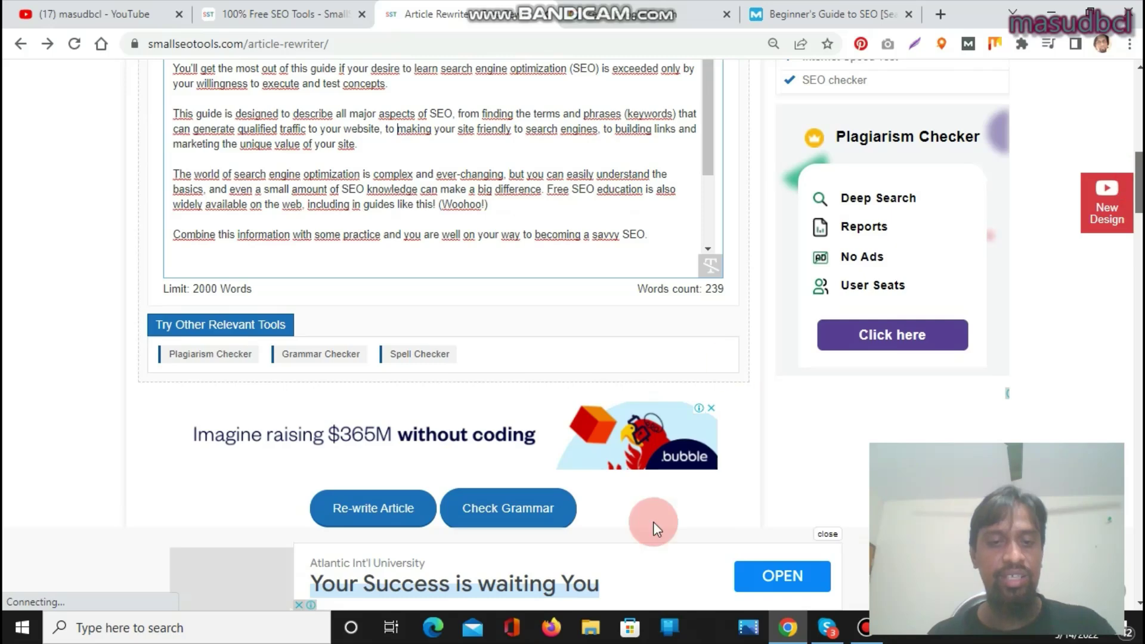
click(367, 469)
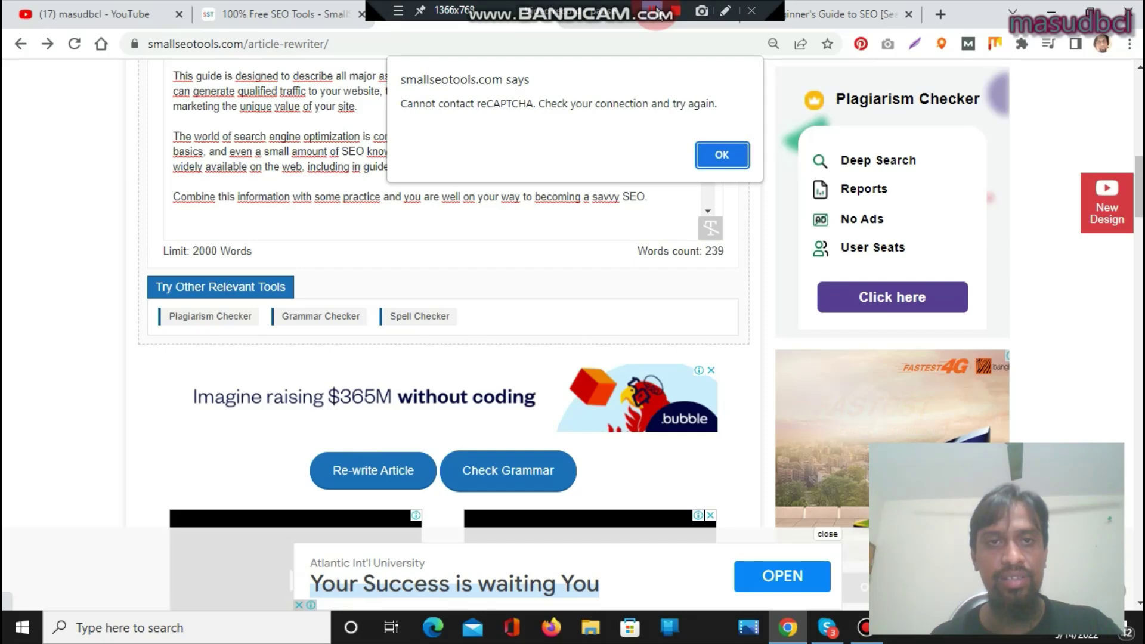
click(712, 159)
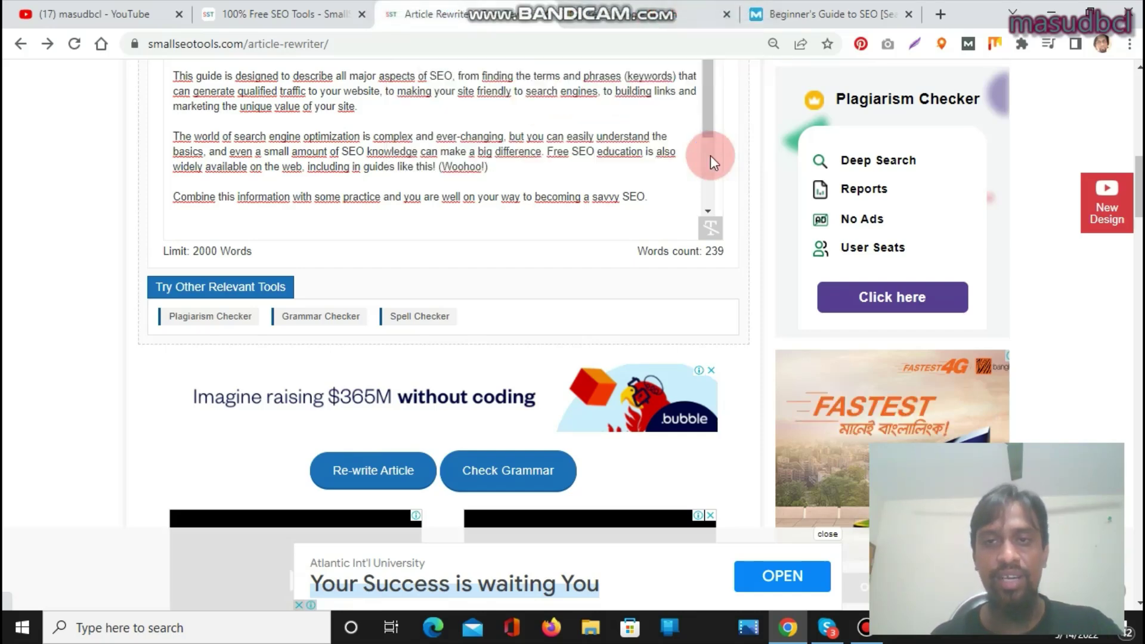
Select all of the 239-word article text, then select the rewriter page's web address.
click(410, 164)
key(ctrl+a)
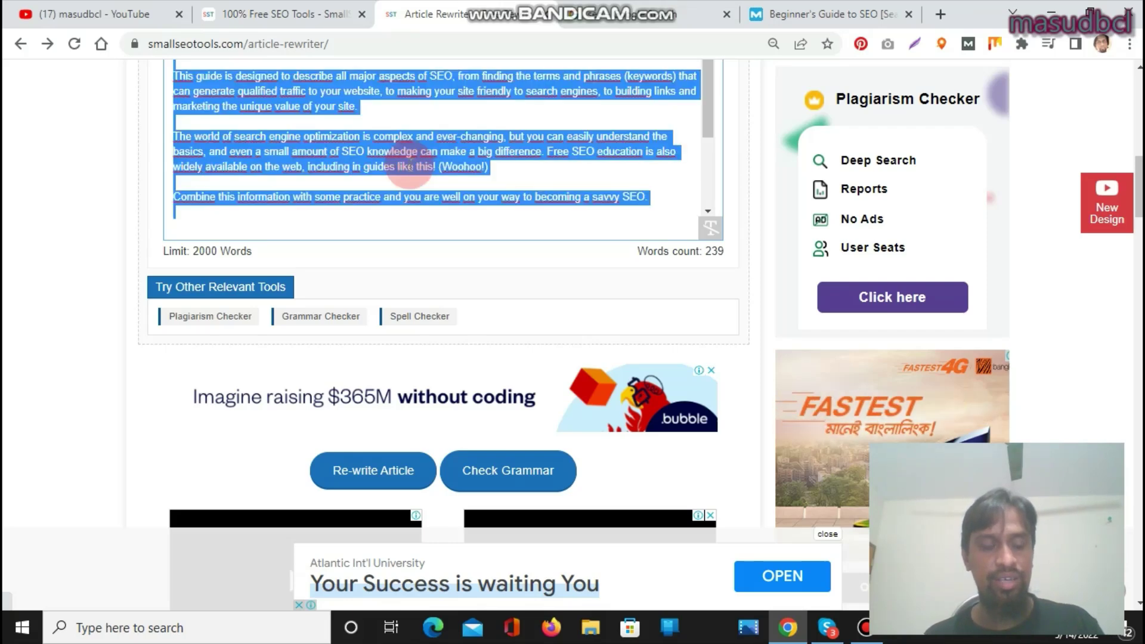
click(395, 41)
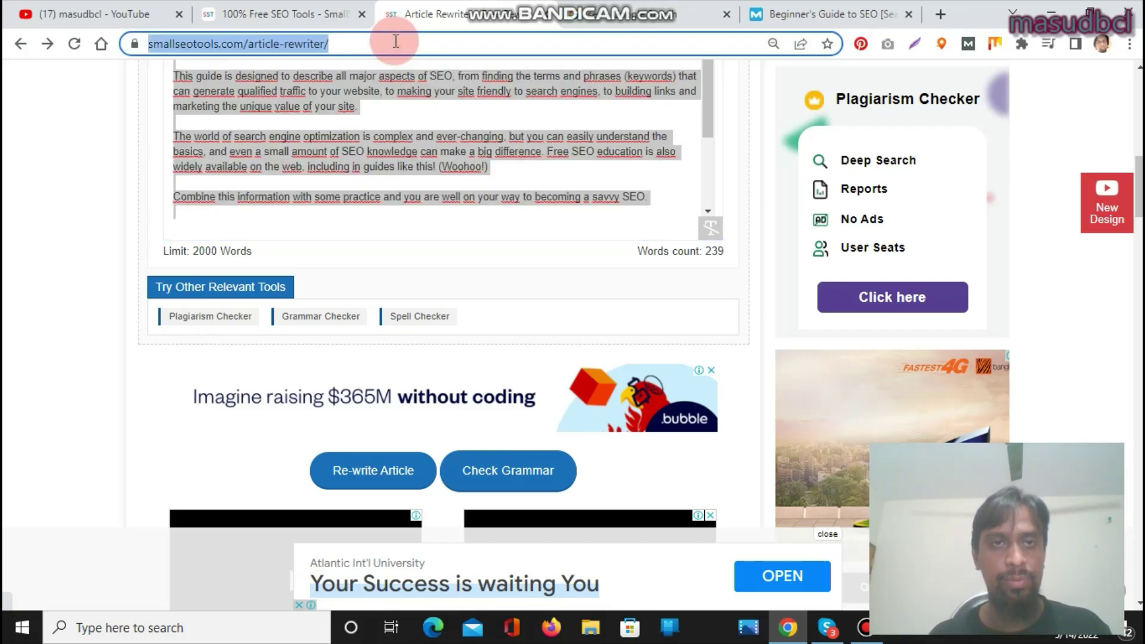
double_click(395, 42)
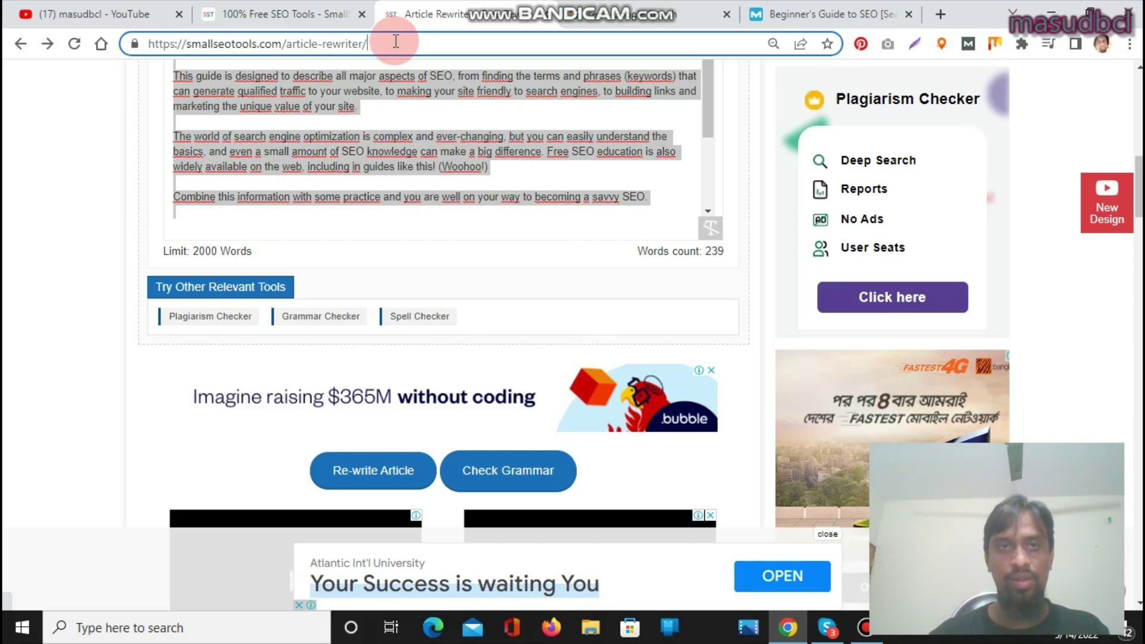
Reload the Article Rewriter page so its text box is emptied.
click(436, 13)
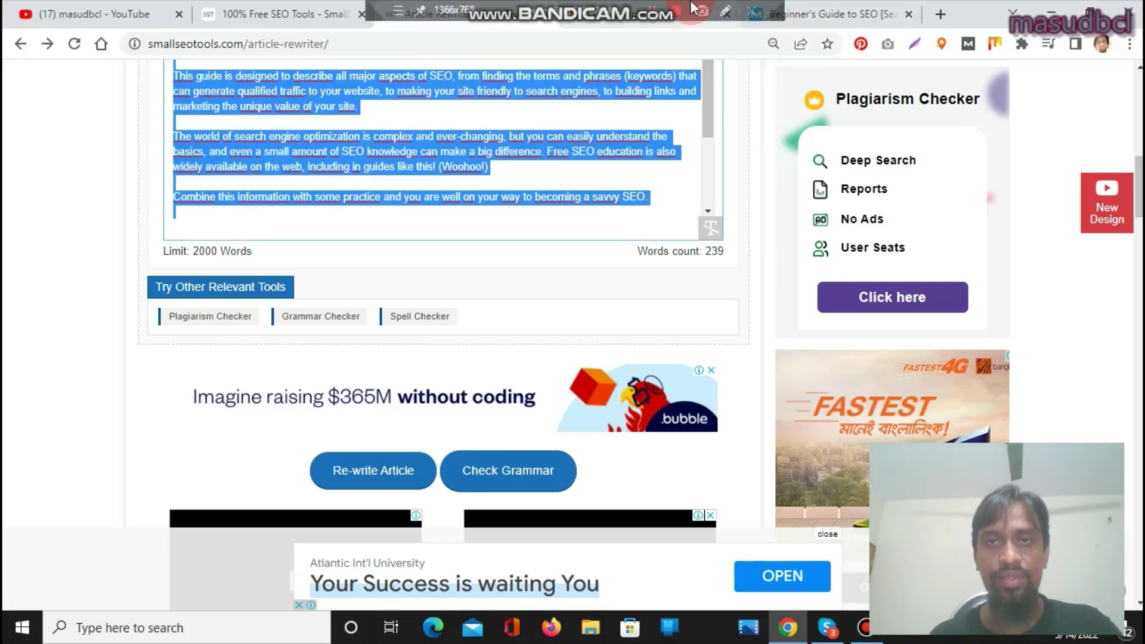
key(alt+Left)
key(alt+Right)
click(558, 386)
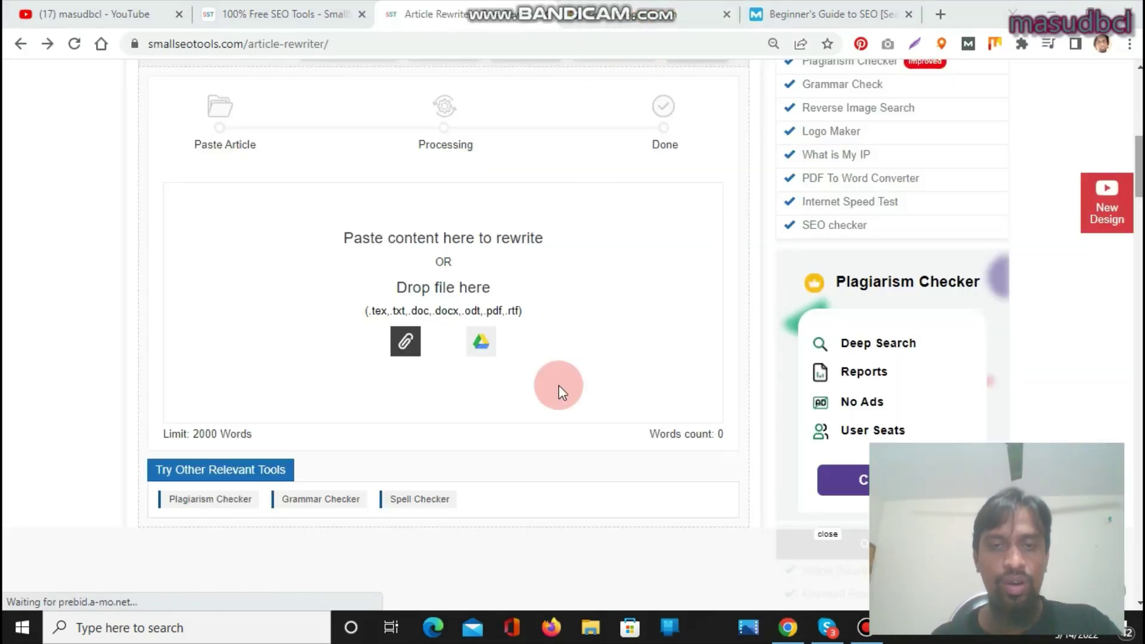
mouse_move(555, 4)
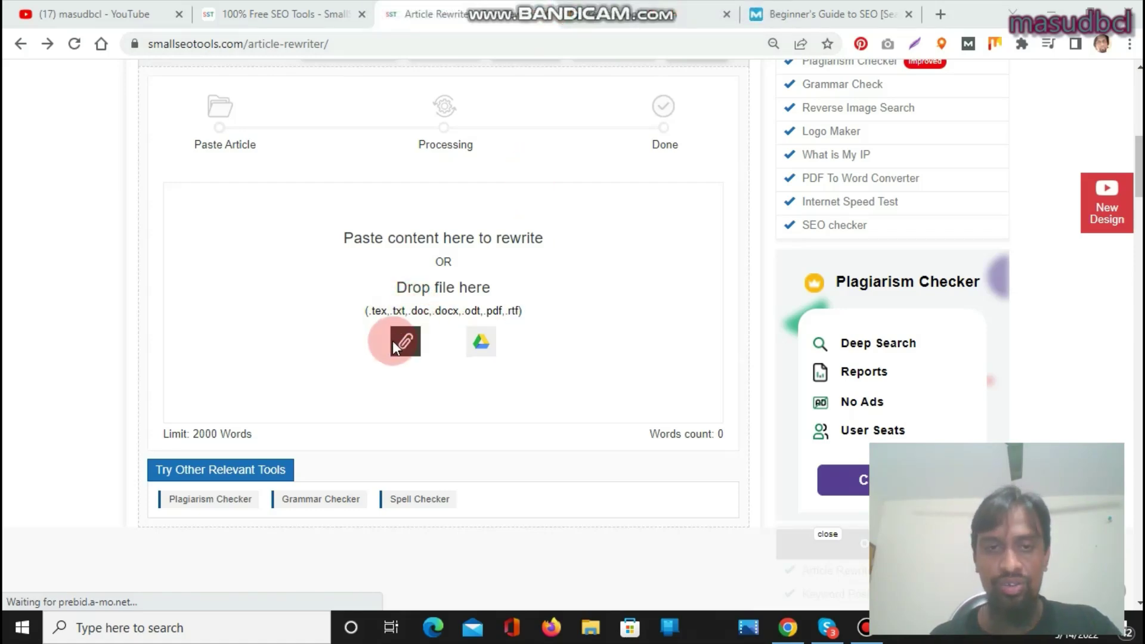
Paste the SEO guide text into the empty rewrite box, counted at 239 words.
click(466, 246)
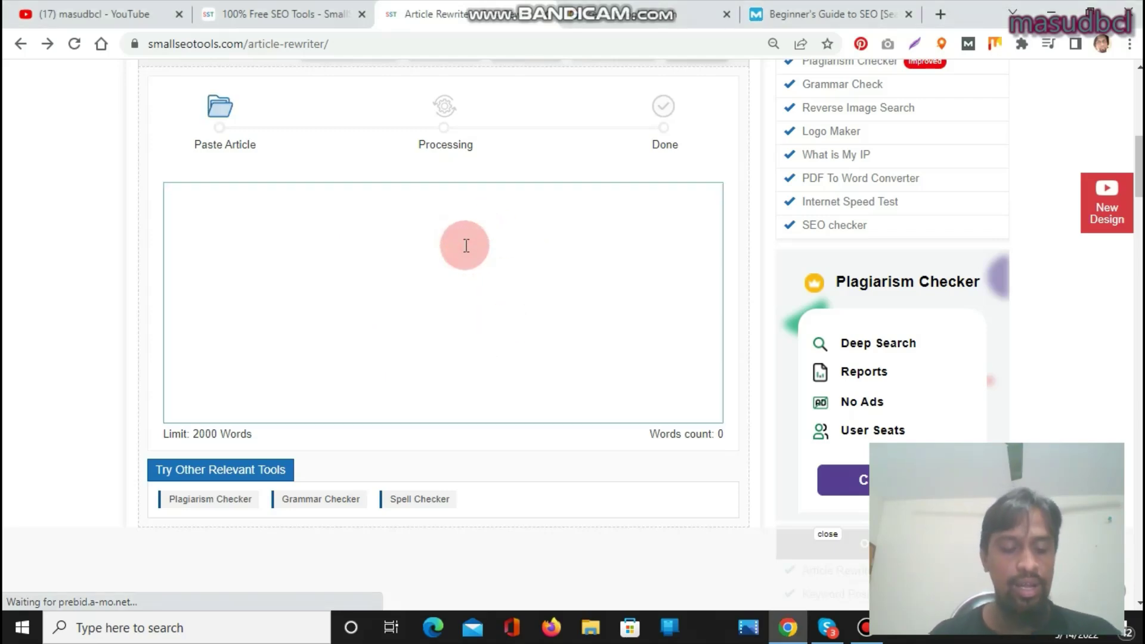
key(ctrl+v)
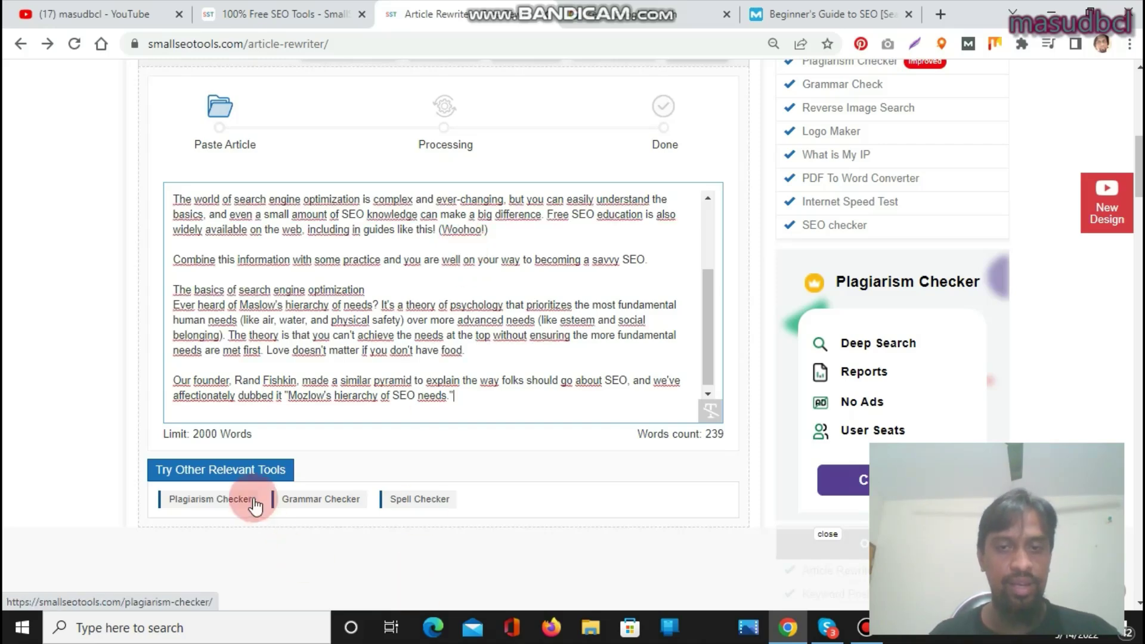
scroll(995, 417, down, 5)
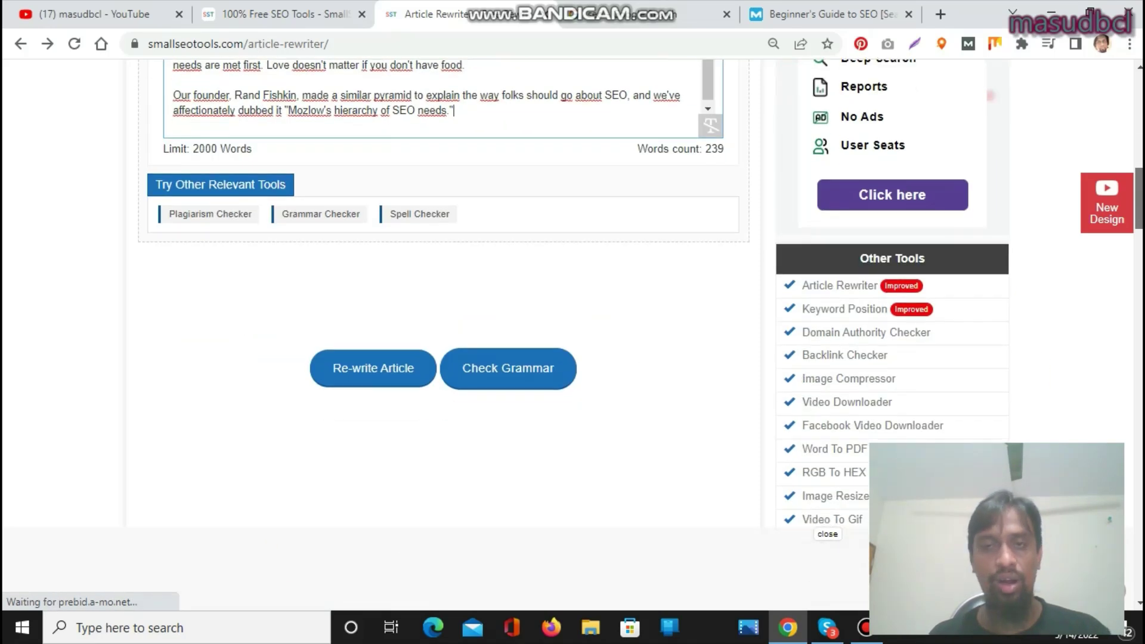
click(371, 369)
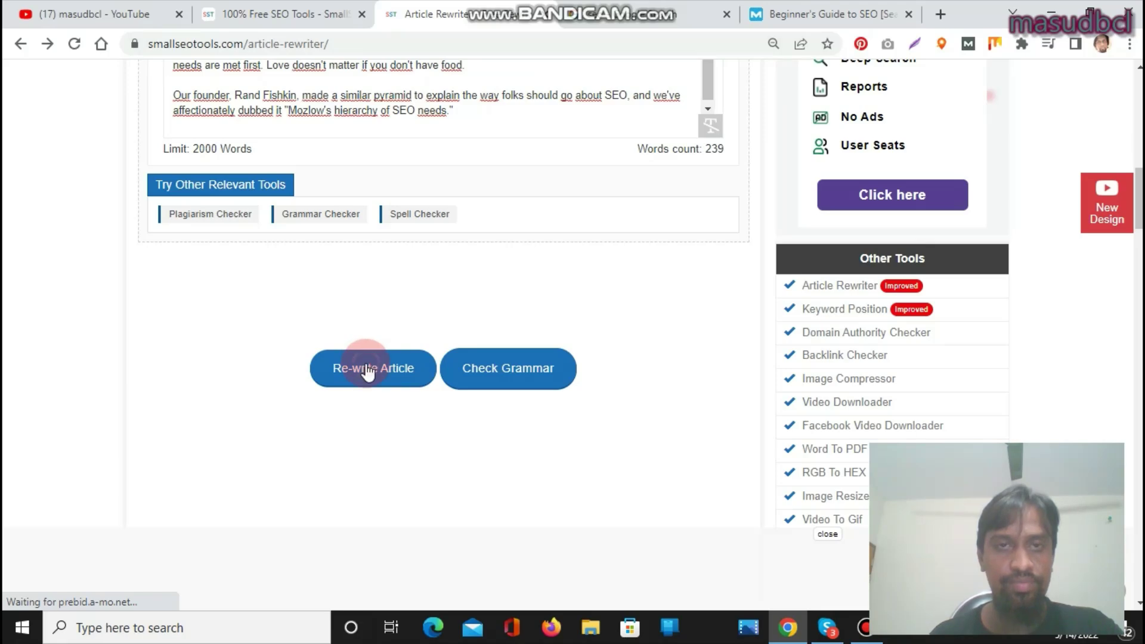
Let the rewrite finish and review the 243-word Result with changed words highlighted.
mouse_move(649, 9)
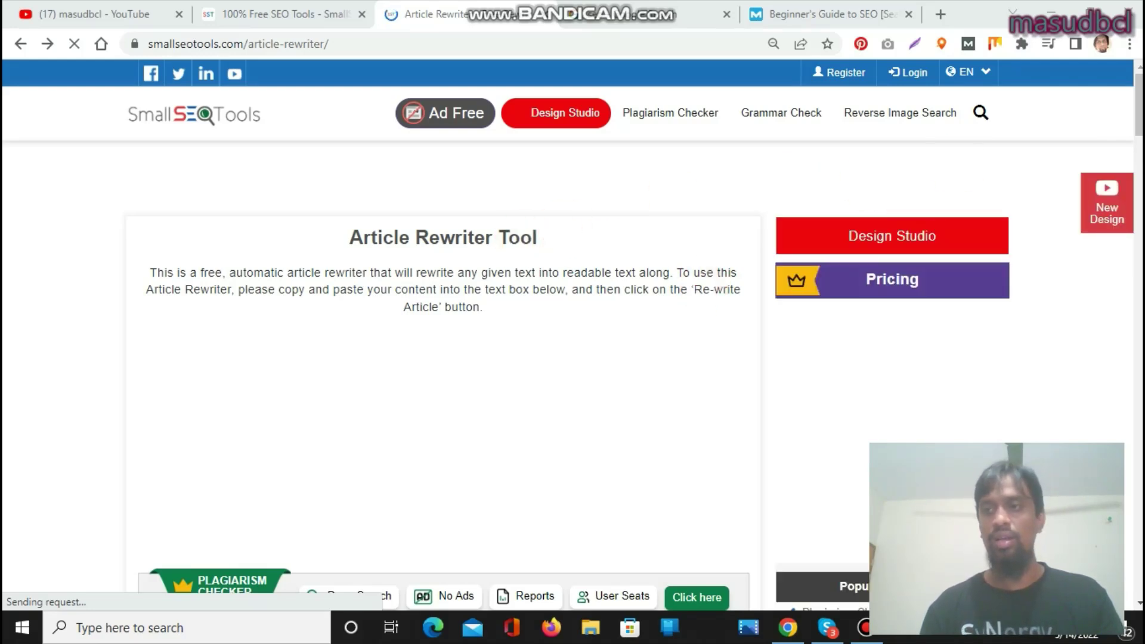
scroll(572, 334, down, 6)
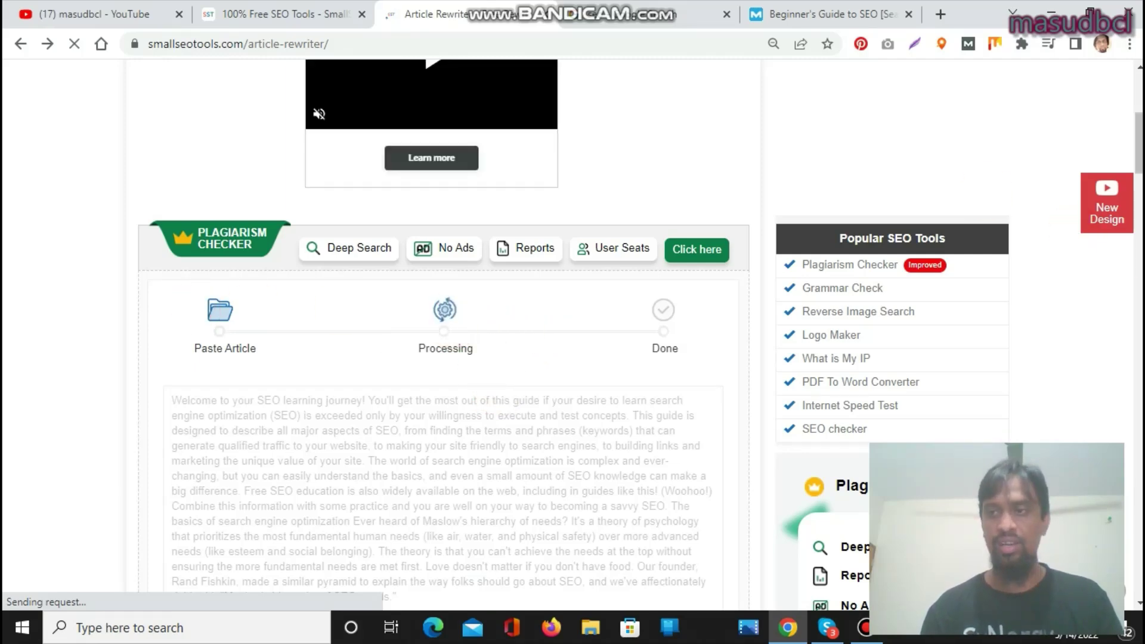
scroll(660, 130, down, 3)
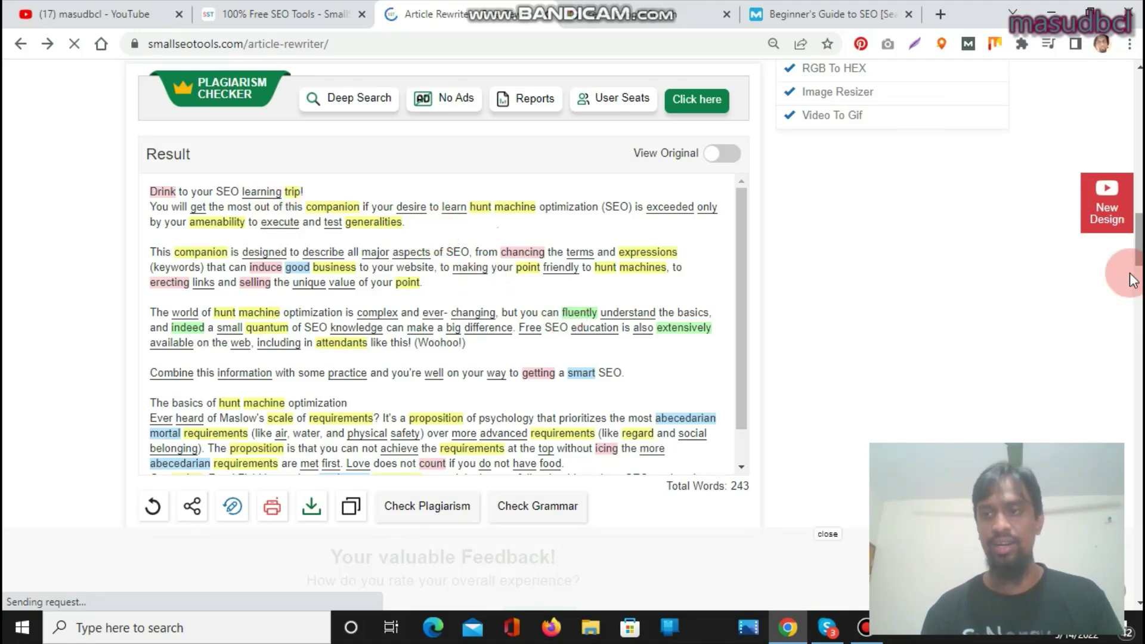
Copy the rewritten Result and open it in the SmallSEOTools Plagiarism Checker.
scroll(1138, 256, down, 3)
scroll(1139, 268, down, 4)
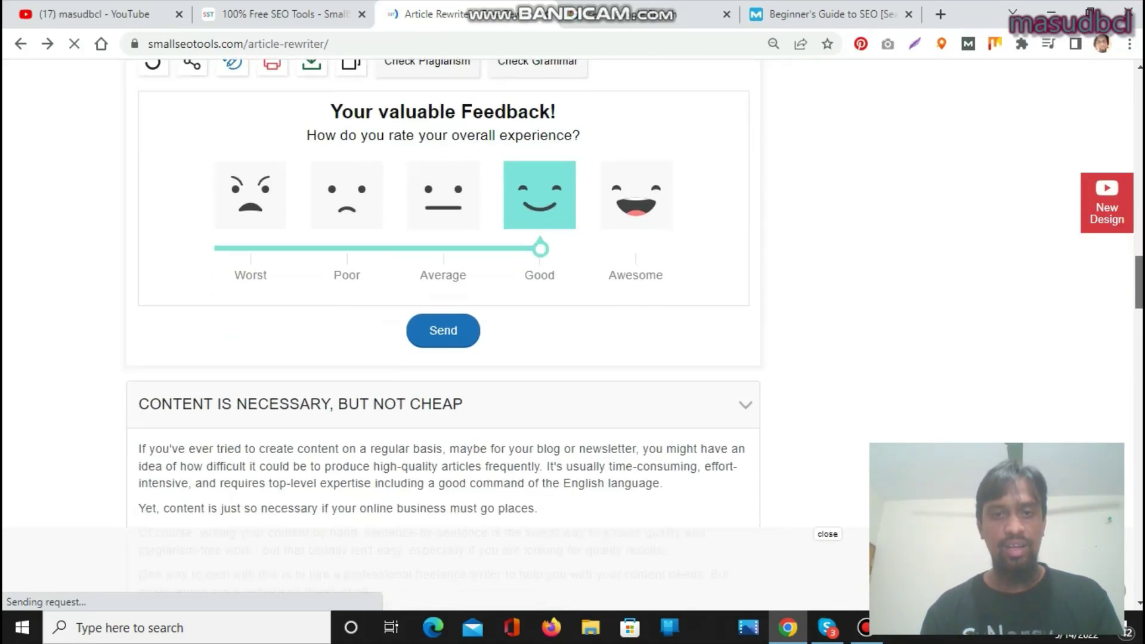
scroll(1138, 257, up, 5)
scroll(1138, 256, down, 5)
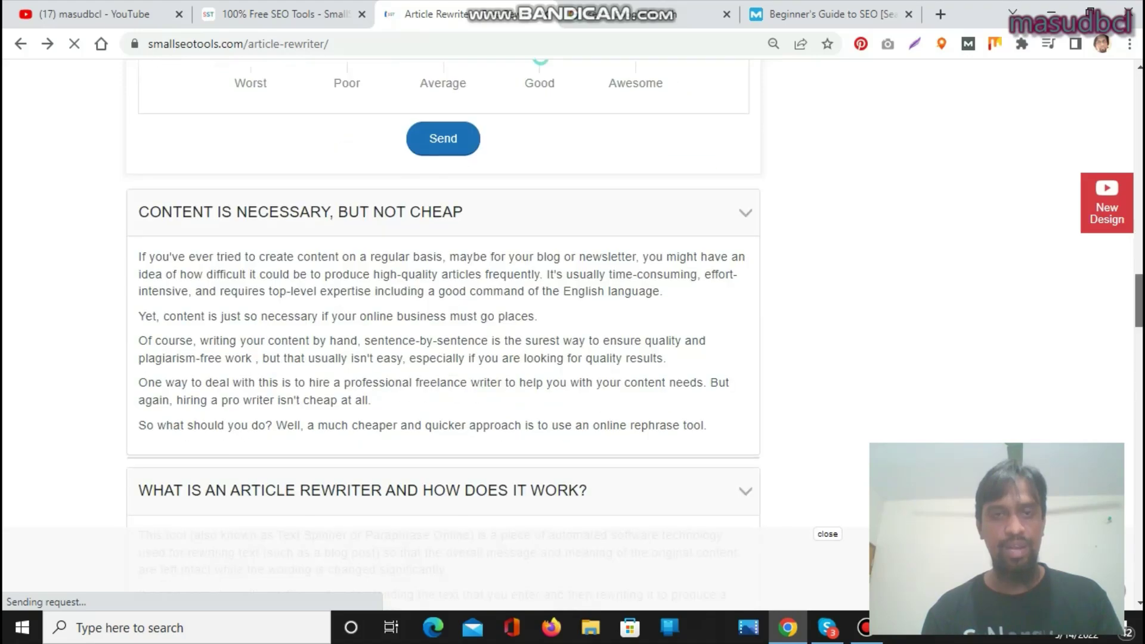
scroll(1140, 239, up, 6)
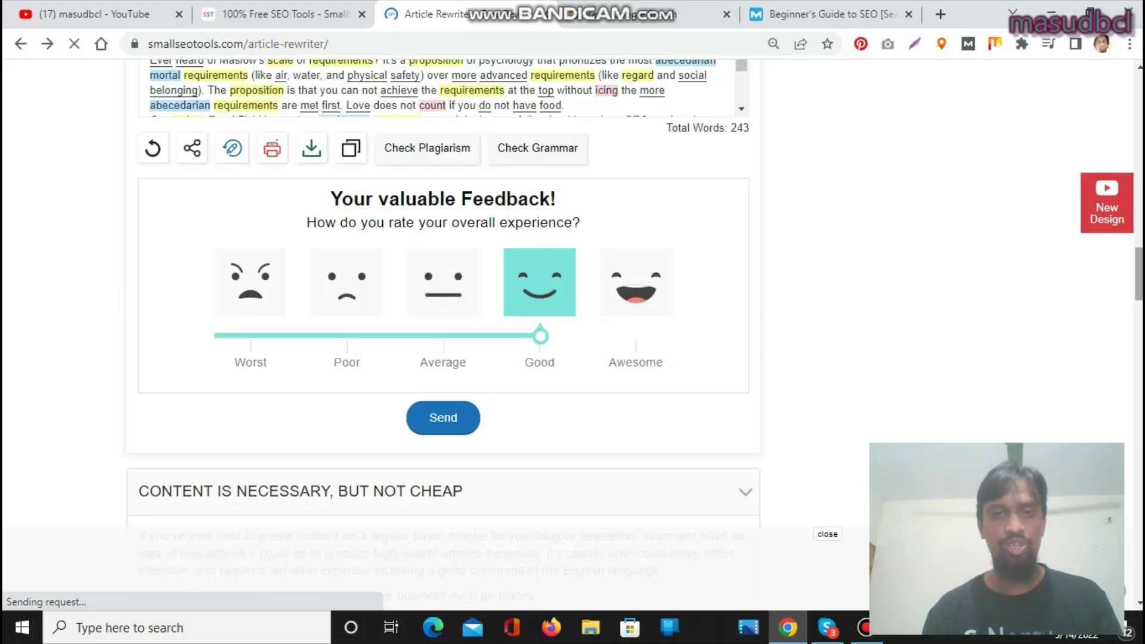
scroll(1140, 245, up, 1)
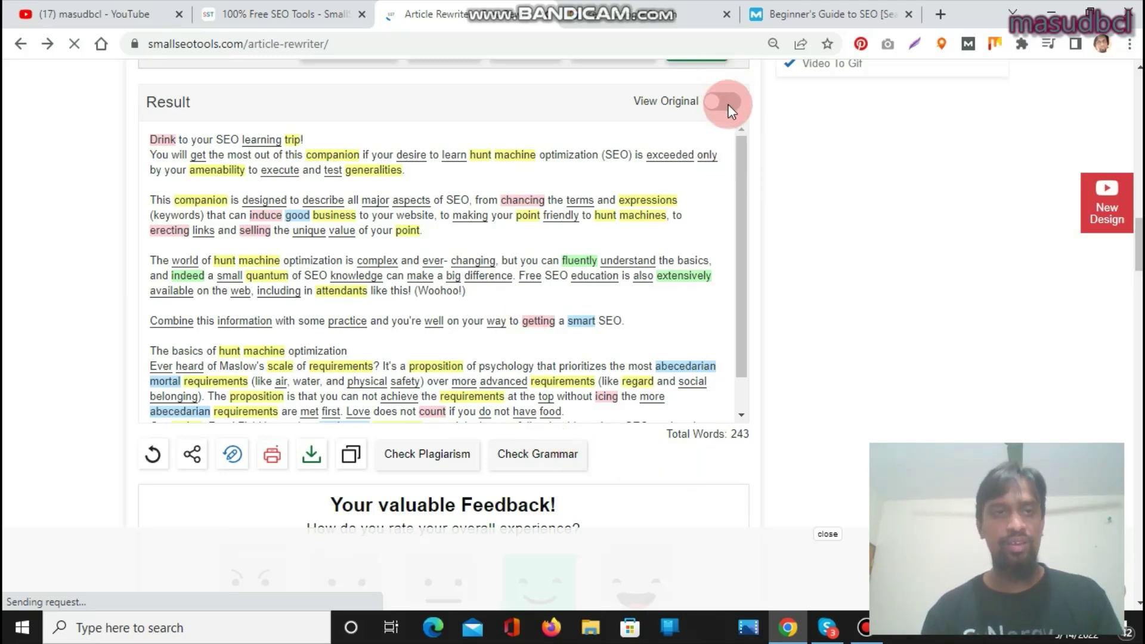
click(421, 458)
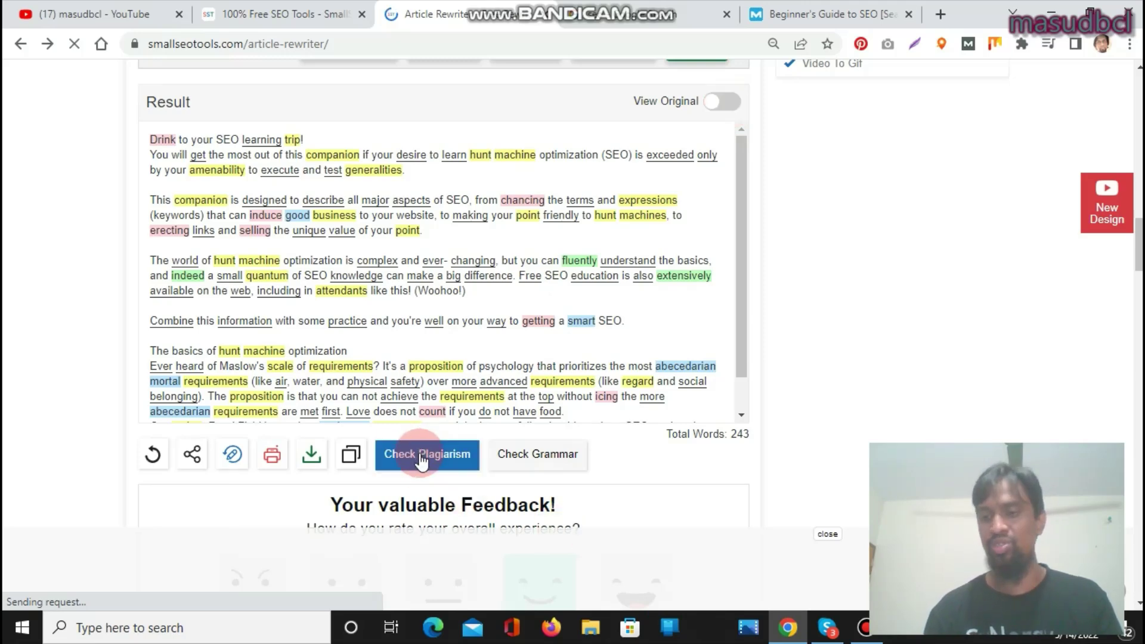
click(351, 456)
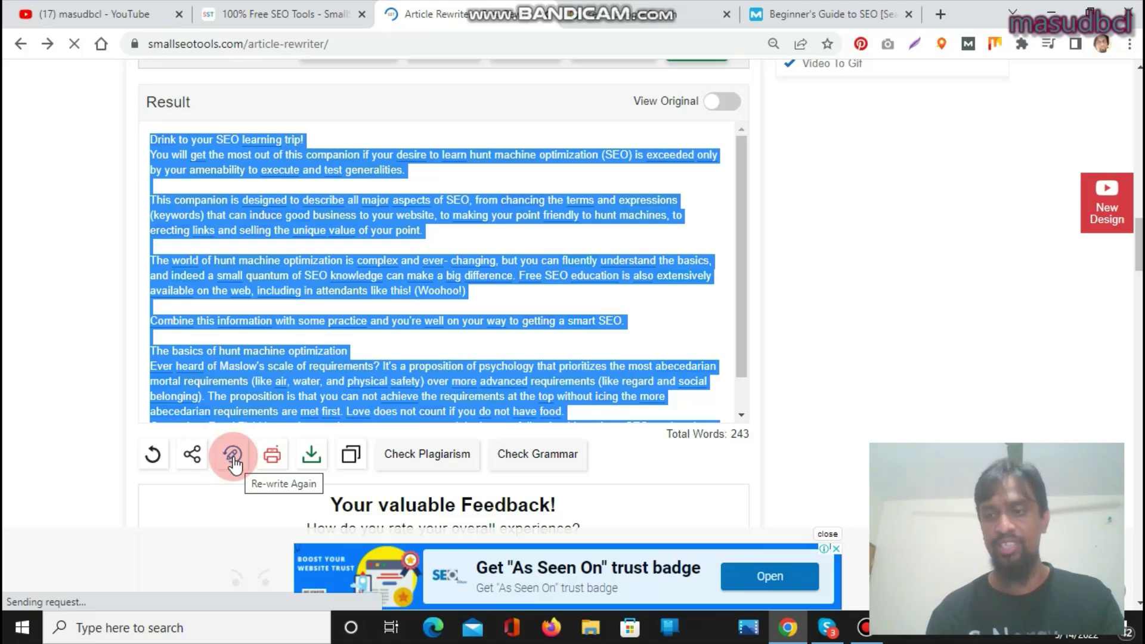
click(429, 464)
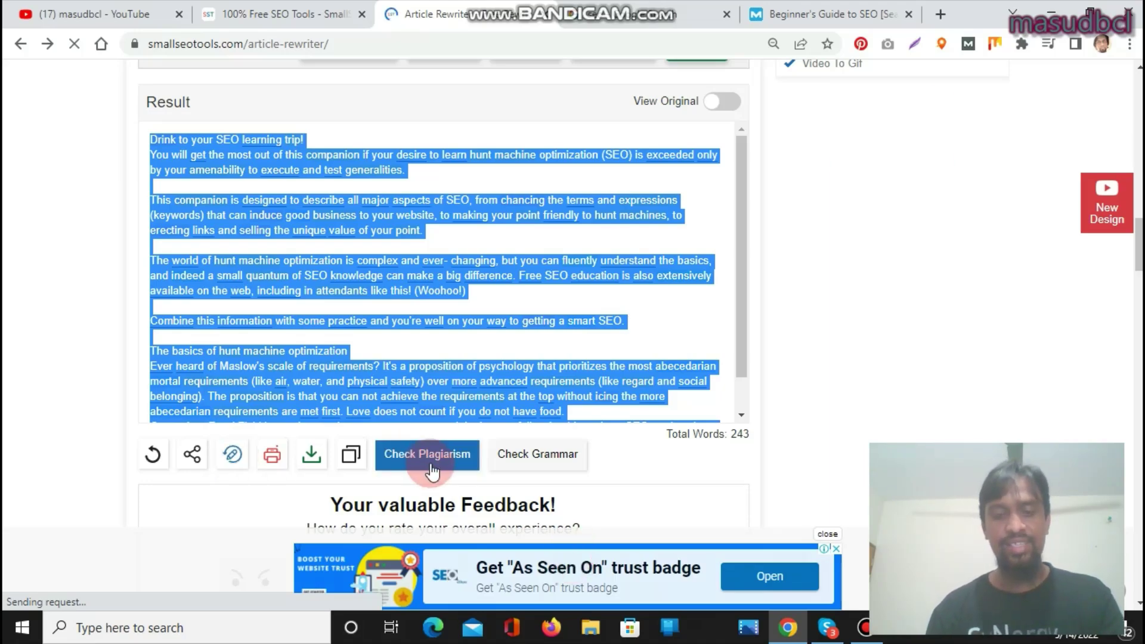
click(448, 465)
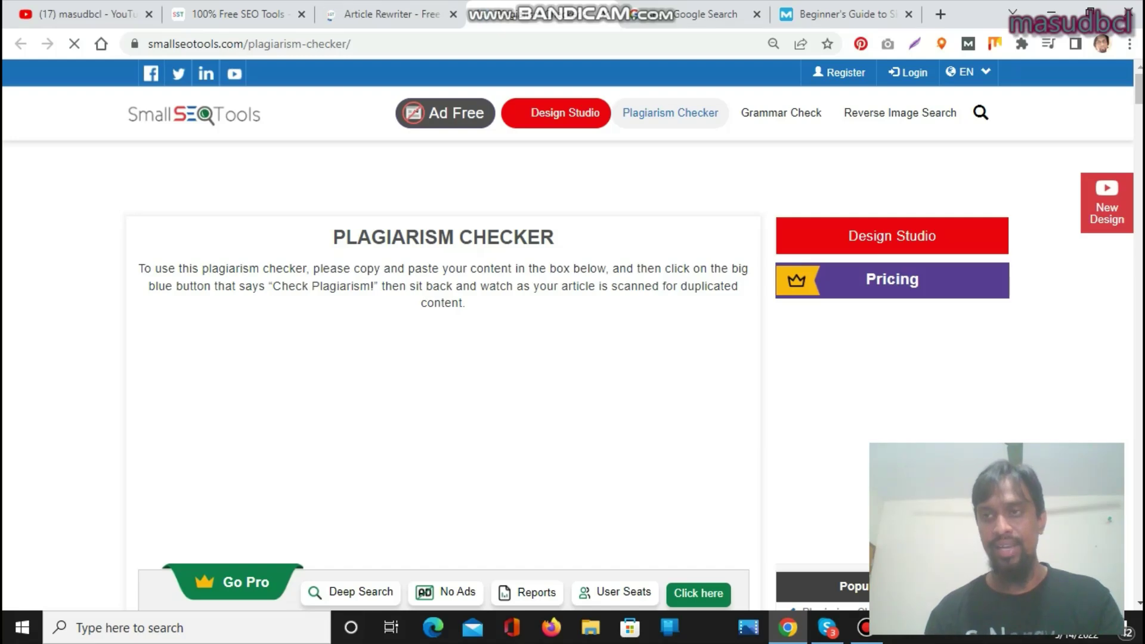
Scan the rewritten 243-word text, getting 90% unique and 10% plagiarism.
click(1140, 88)
drag(1140, 87, 1139, 126)
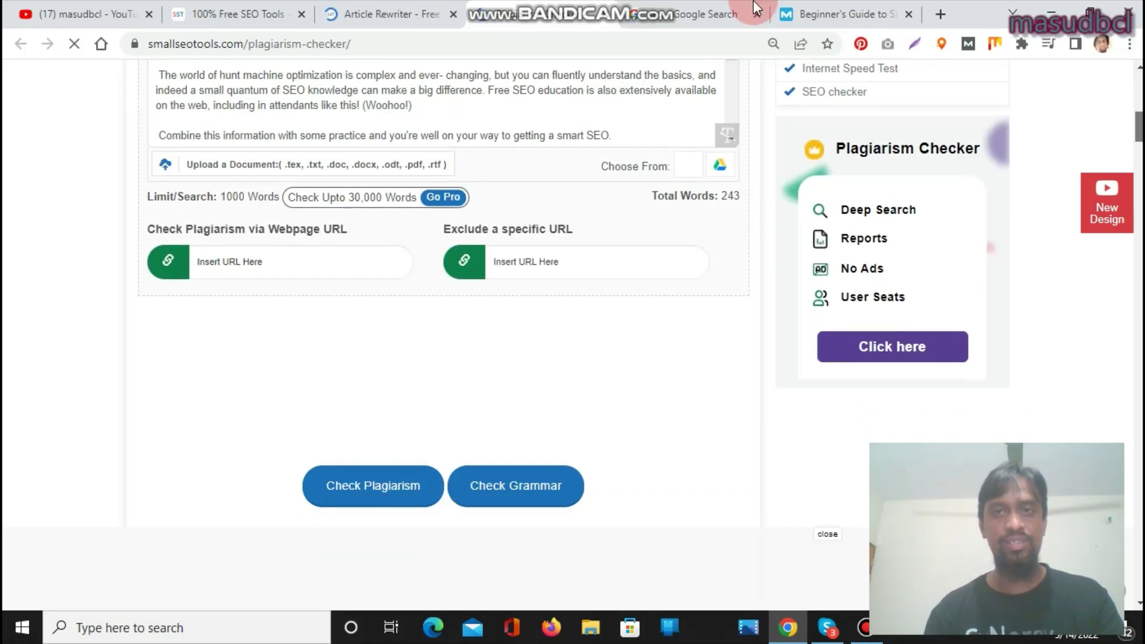
mouse_move(679, 2)
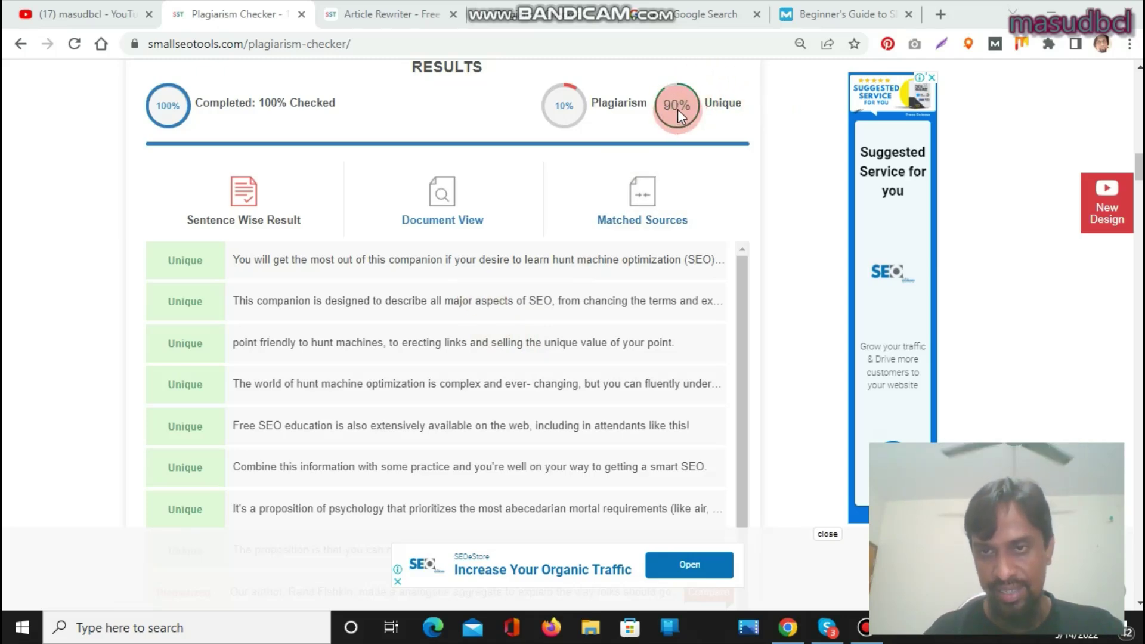
click(763, 245)
click(740, 435)
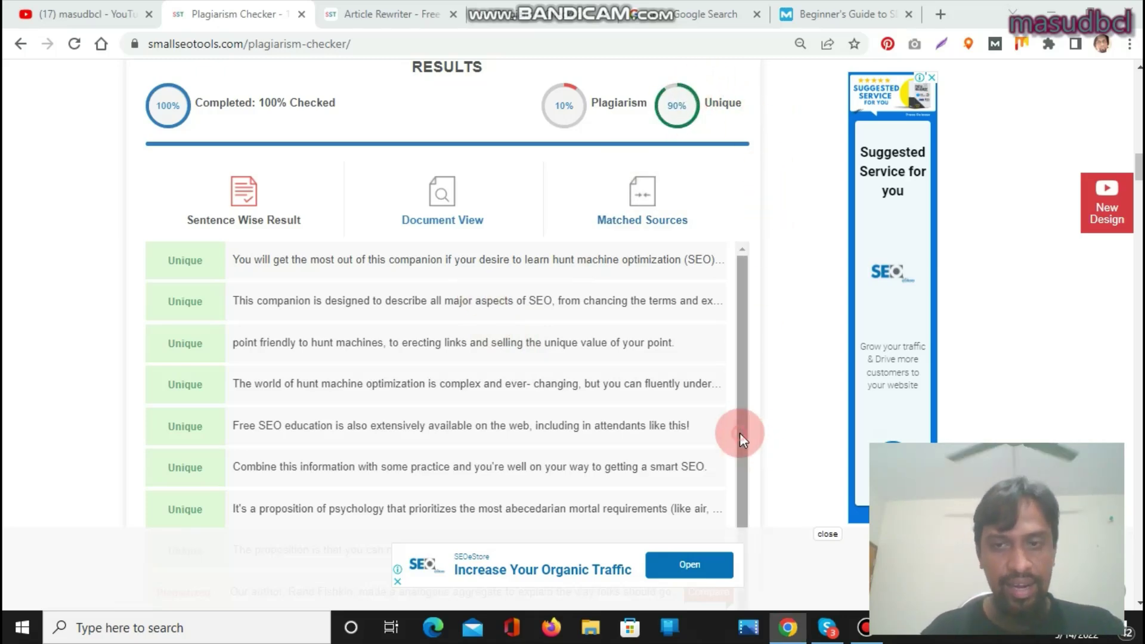
drag(744, 544, 737, 492)
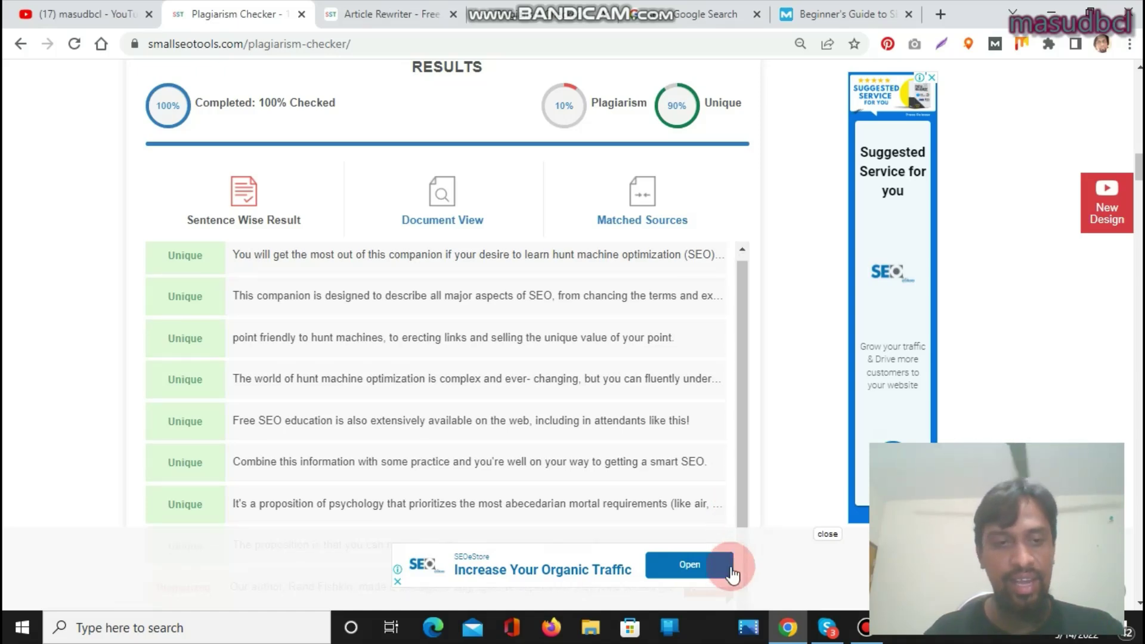
click(740, 252)
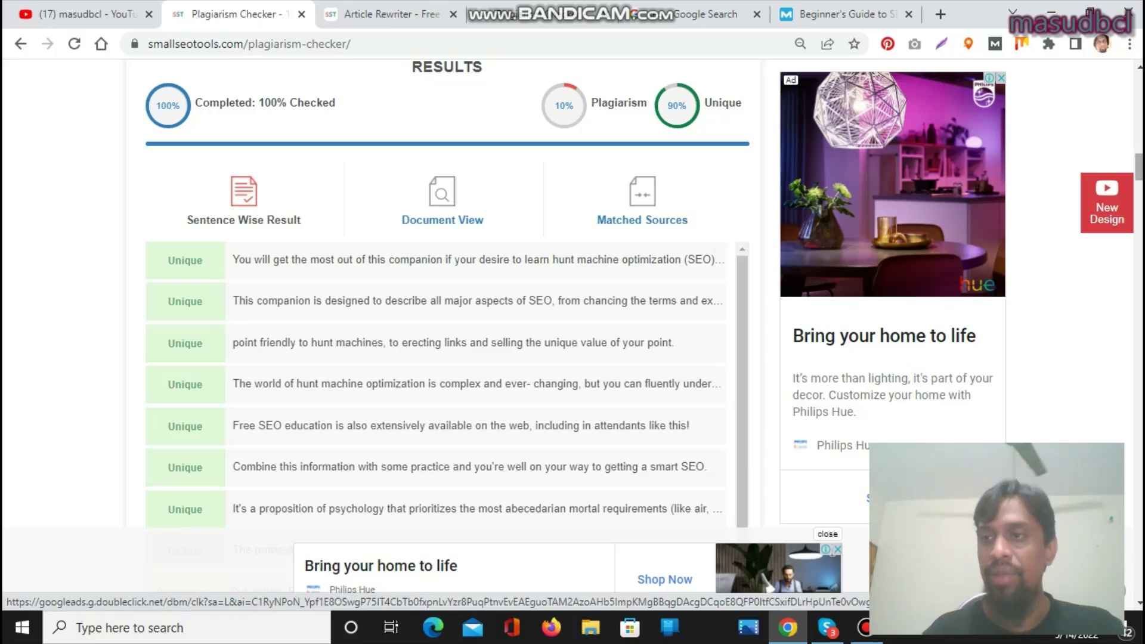
scroll(1134, 161, up, 6)
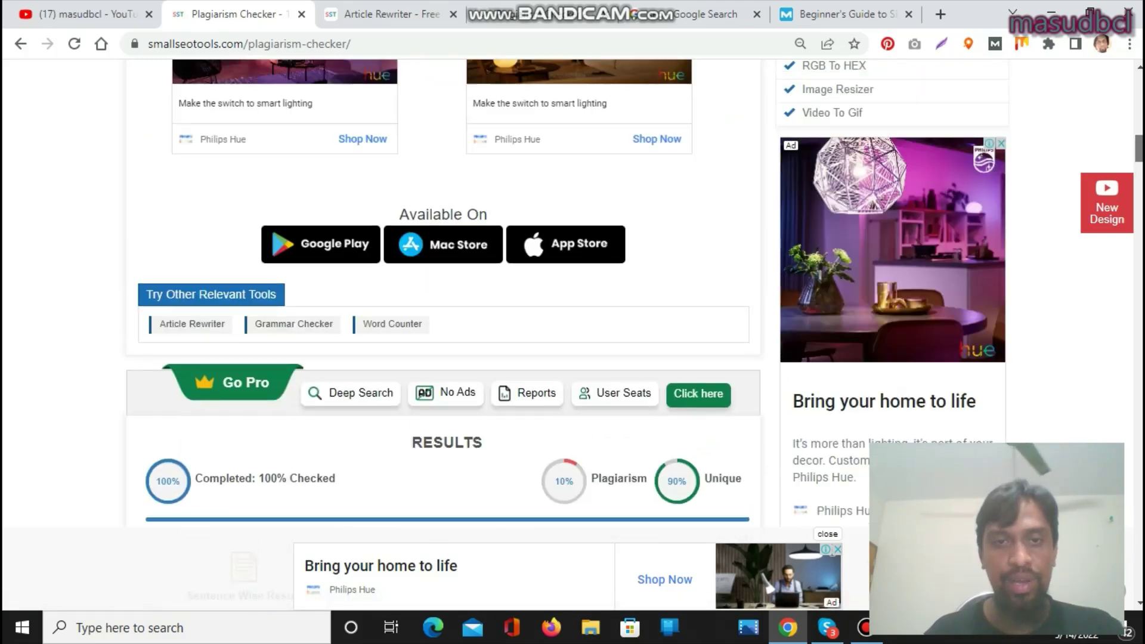
scroll(1134, 161, down, 5)
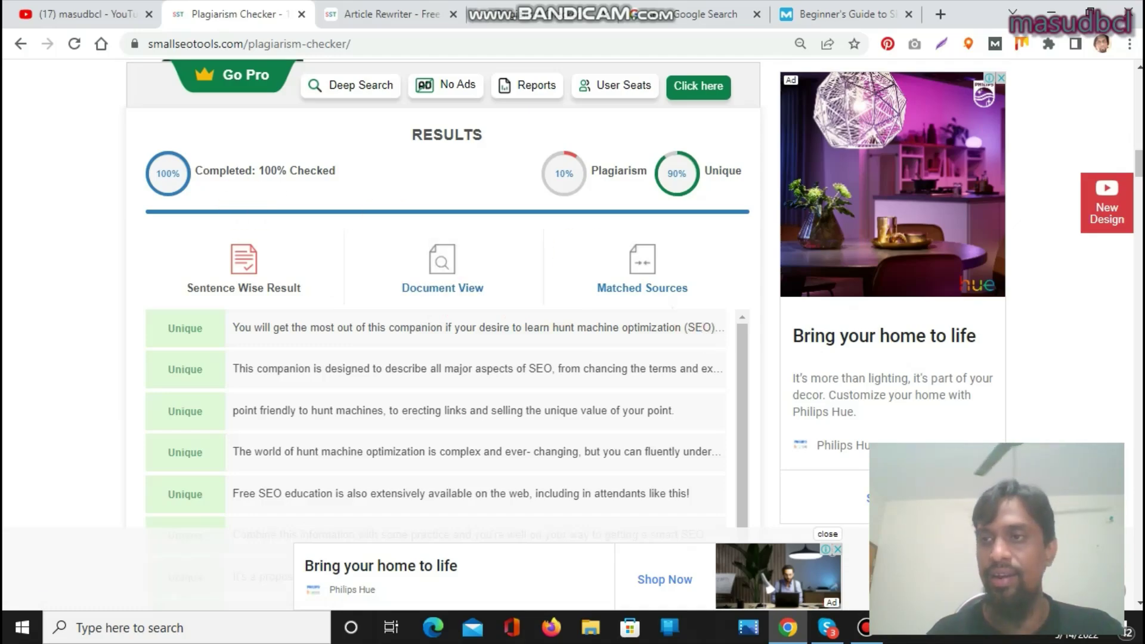
click(1138, 114)
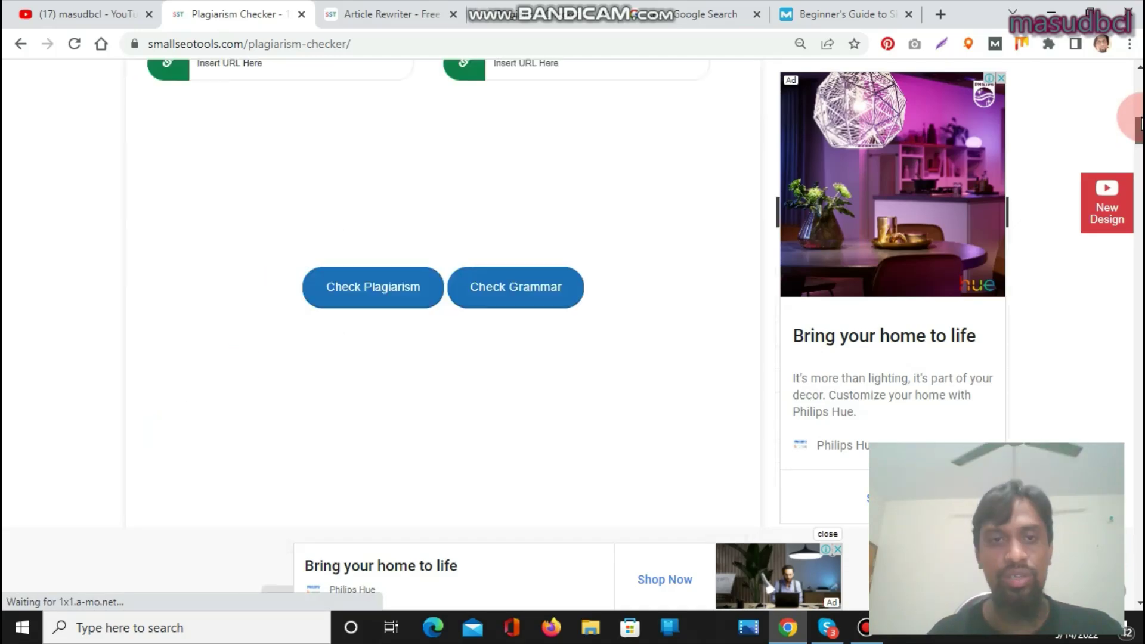
drag(1138, 115, 1139, 128)
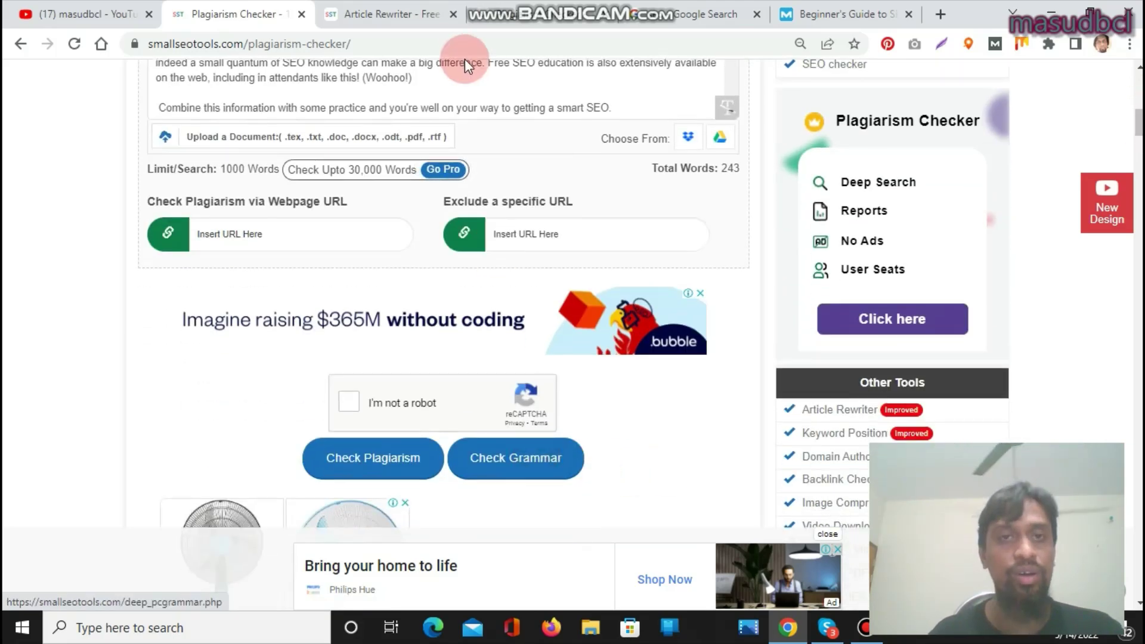